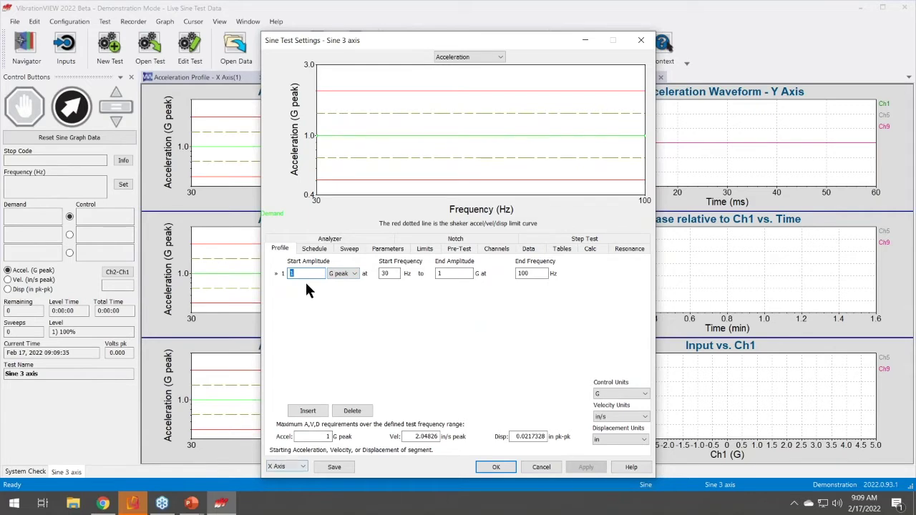
Set the X Axis profile's start amplitude to 2 G peak and compare the Y Axis and Z Axis profiles.
{"action": "type", "text": "2"}
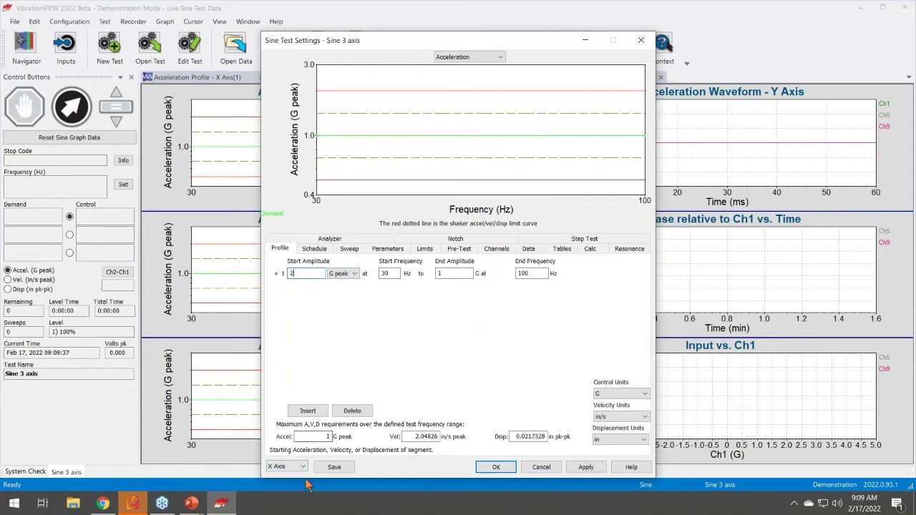
{"action": "left_click", "coordinate": [292, 467]}
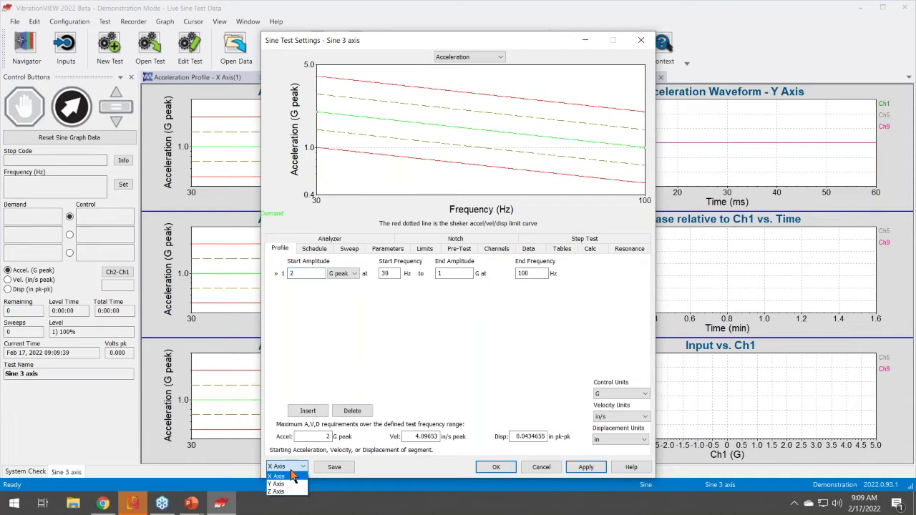
{"action": "left_click", "coordinate": [285, 487]}
{"action": "left_click", "coordinate": [292, 467]}
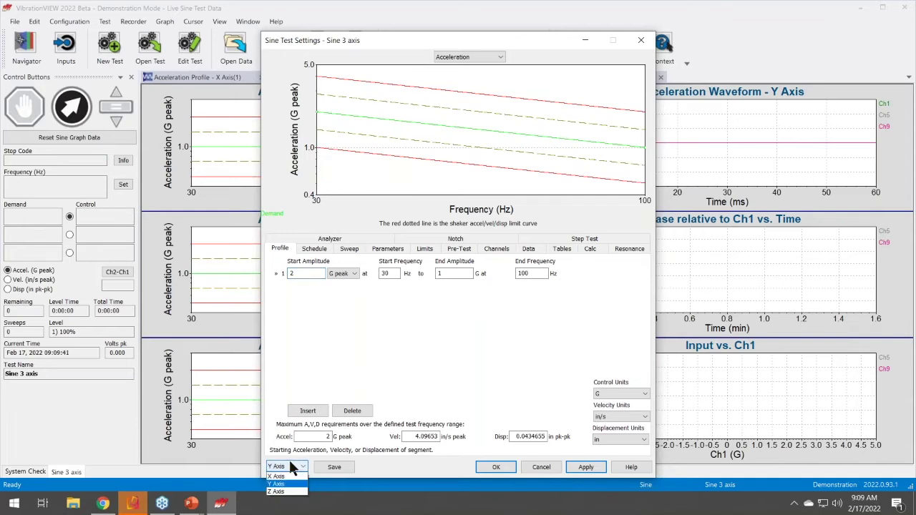
{"action": "left_click", "coordinate": [283, 494]}
{"action": "left_click", "coordinate": [290, 469]}
{"action": "left_click", "coordinate": [283, 480]}
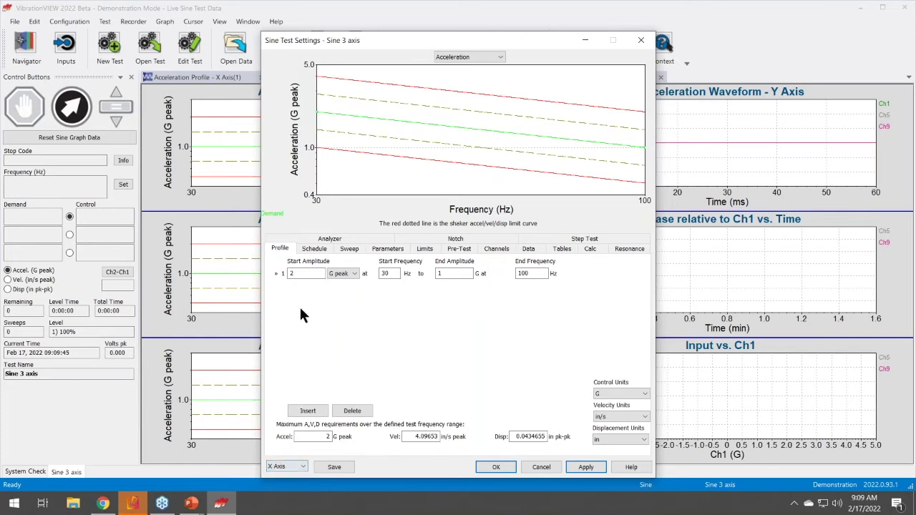
Set the X Axis profile's start amplitude back to 1 G peak.
{"action": "double_click", "coordinate": [295, 273]}
{"action": "type", "text": "1"}
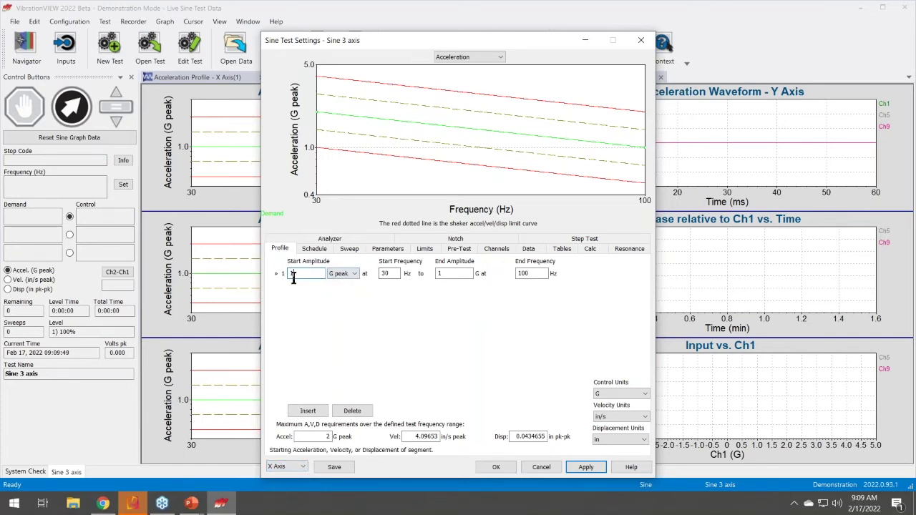
{"action": "left_click", "coordinate": [440, 273]}
{"action": "left_click", "coordinate": [461, 273]}
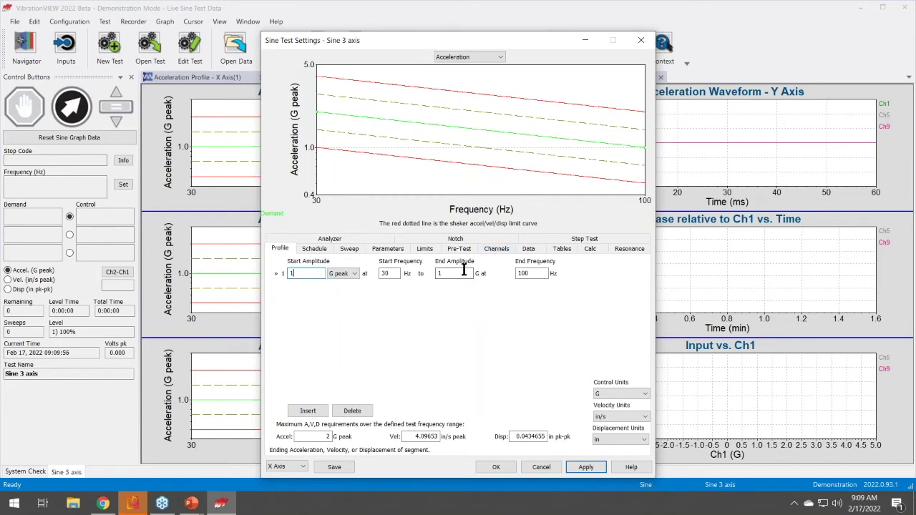
Choose Magnitude and phase as the multi-loop control method for the sine test's channels.
{"action": "left_click", "coordinate": [497, 249]}
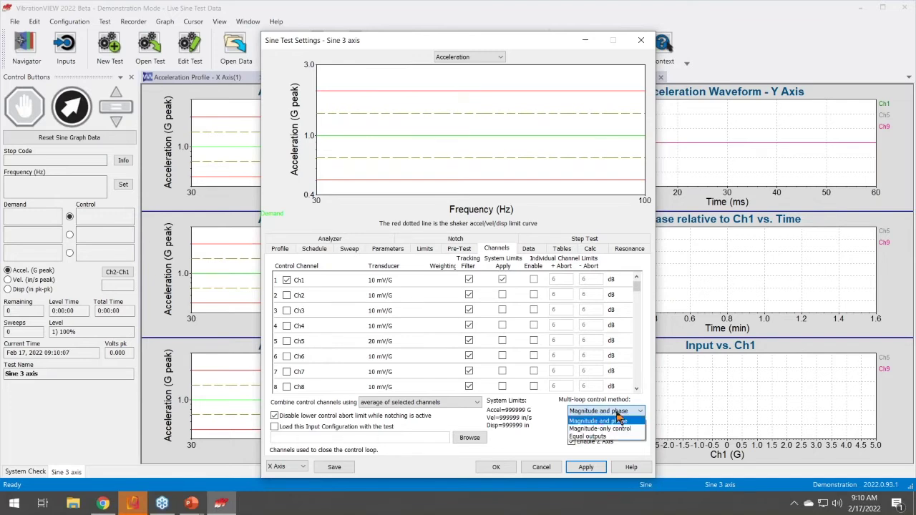
{"action": "left_click", "coordinate": [616, 419]}
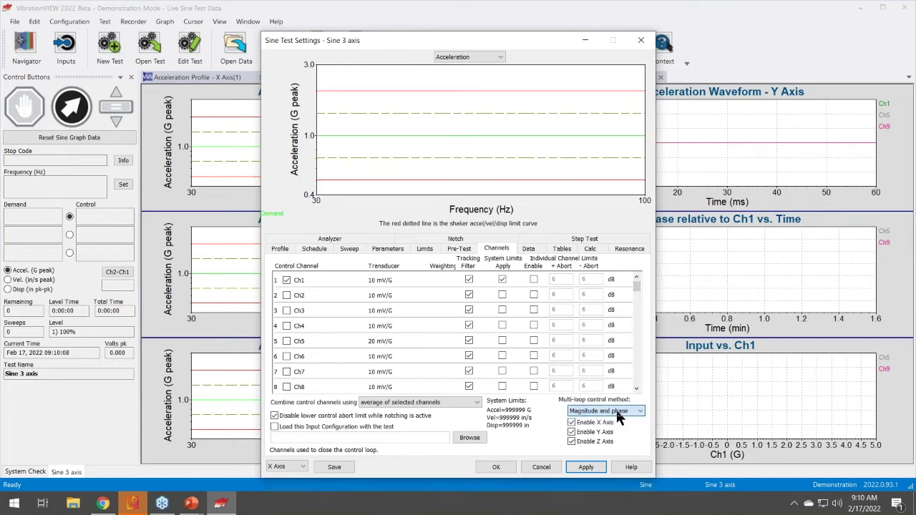
Review the sine test's schedule levels and the control phase settings for the Y Axis and Z Axis.
{"action": "left_click", "coordinate": [320, 248]}
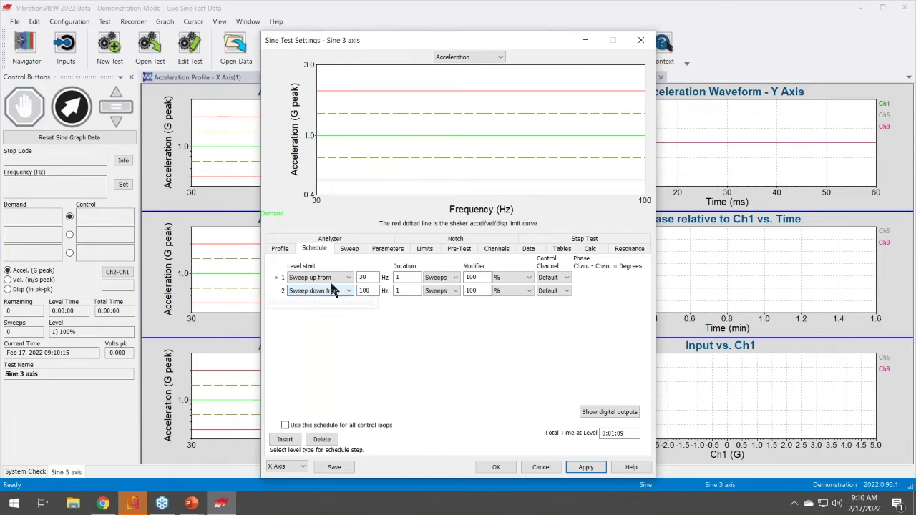
{"action": "left_click", "coordinate": [287, 465]}
{"action": "left_click", "coordinate": [280, 484]}
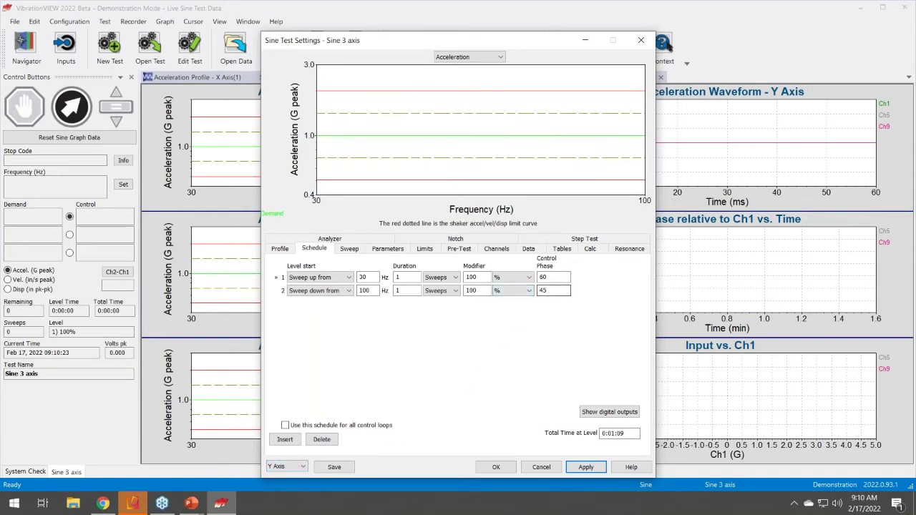
{"action": "left_click", "coordinate": [553, 279]}
{"action": "left_click", "coordinate": [554, 291]}
{"action": "left_click", "coordinate": [287, 467]}
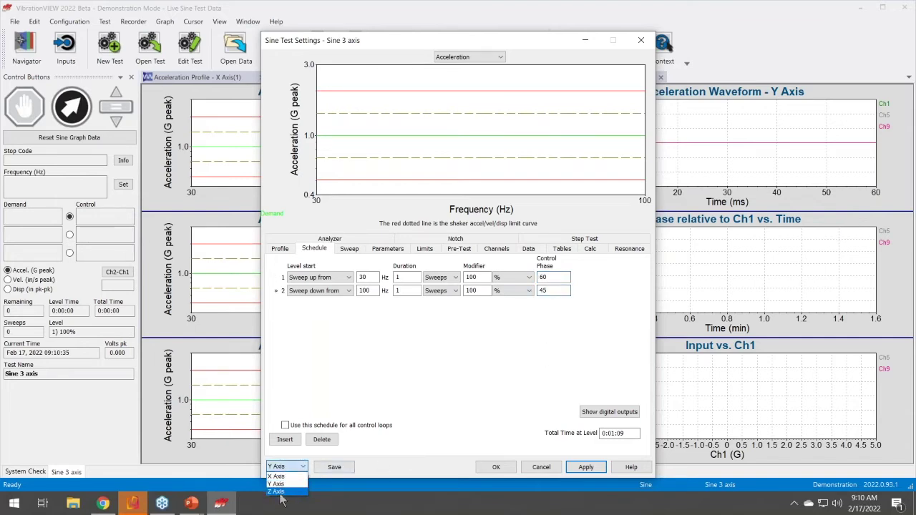
{"action": "left_click", "coordinate": [277, 492]}
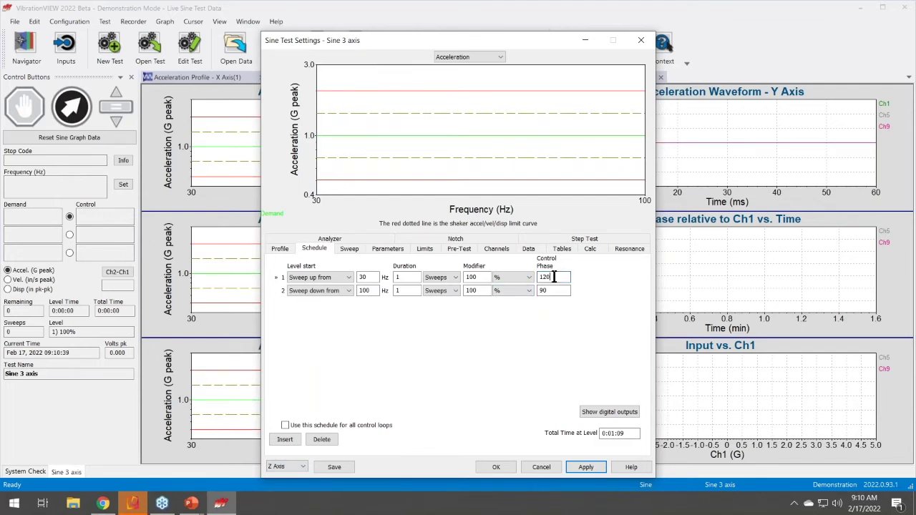
{"action": "left_click", "coordinate": [559, 290]}
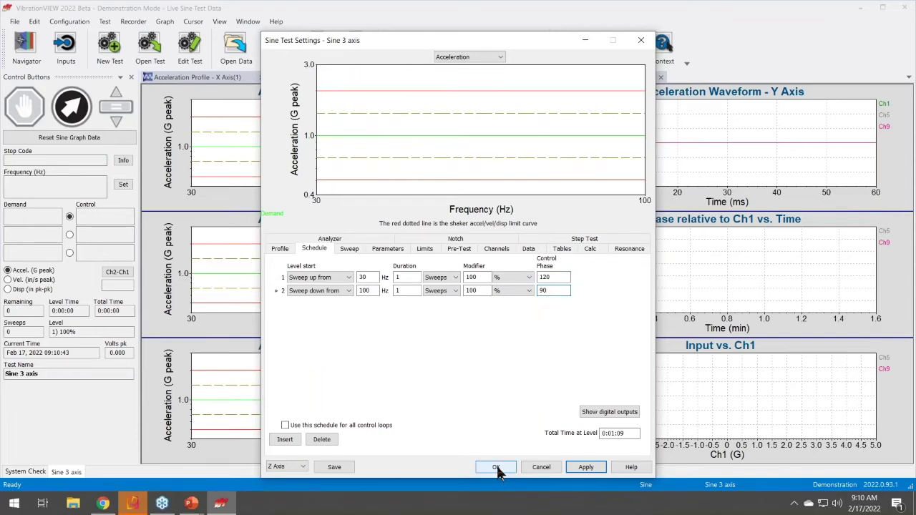
Check the control channels assigned to the X, Y and Z axes and accept the sine test settings.
{"action": "left_click", "coordinate": [492, 248]}
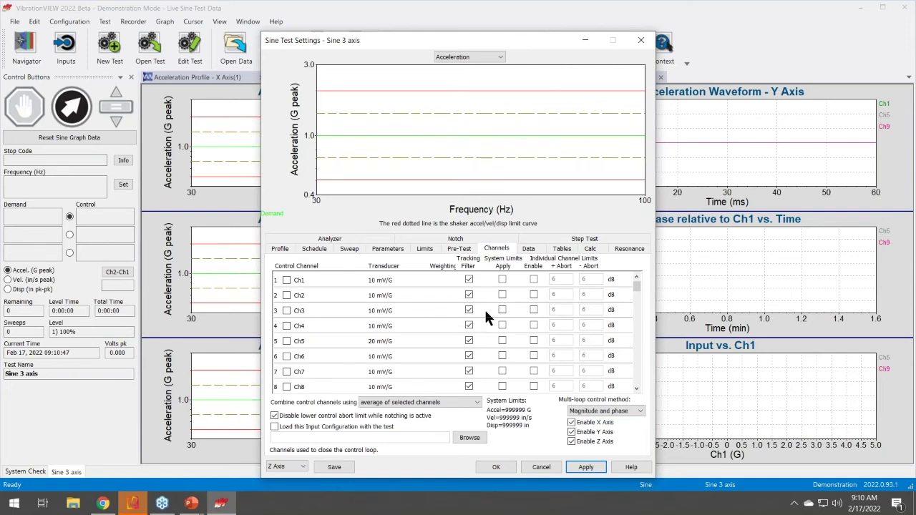
{"action": "left_click", "coordinate": [286, 466]}
{"action": "left_click", "coordinate": [284, 475]}
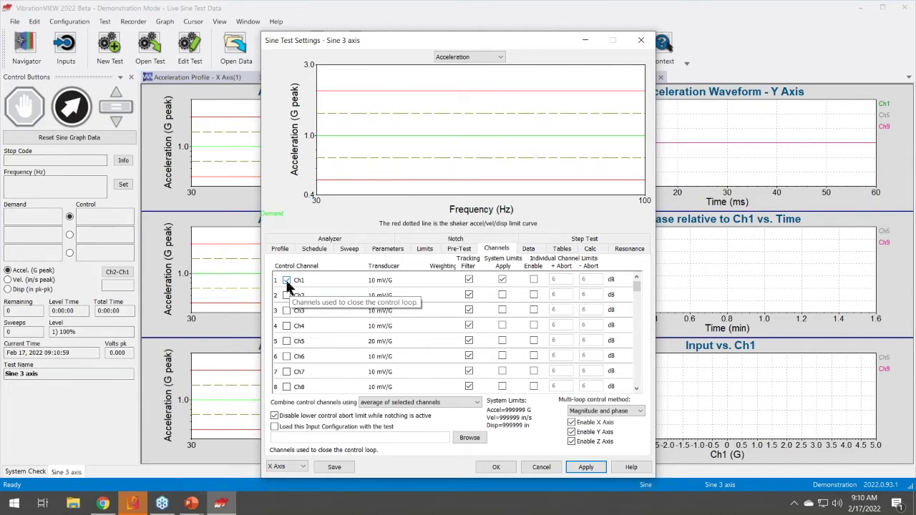
{"action": "left_click", "coordinate": [287, 467]}
{"action": "left_click", "coordinate": [285, 484]}
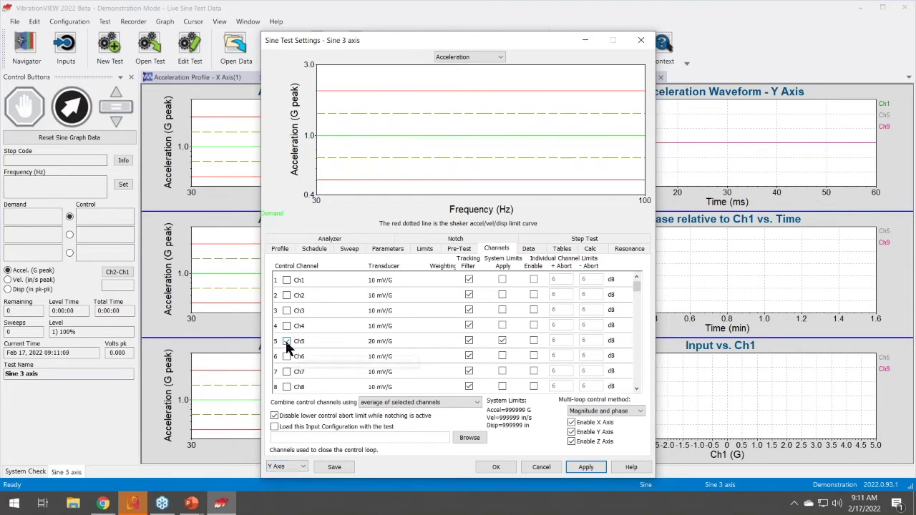
{"action": "left_click", "coordinate": [277, 466]}
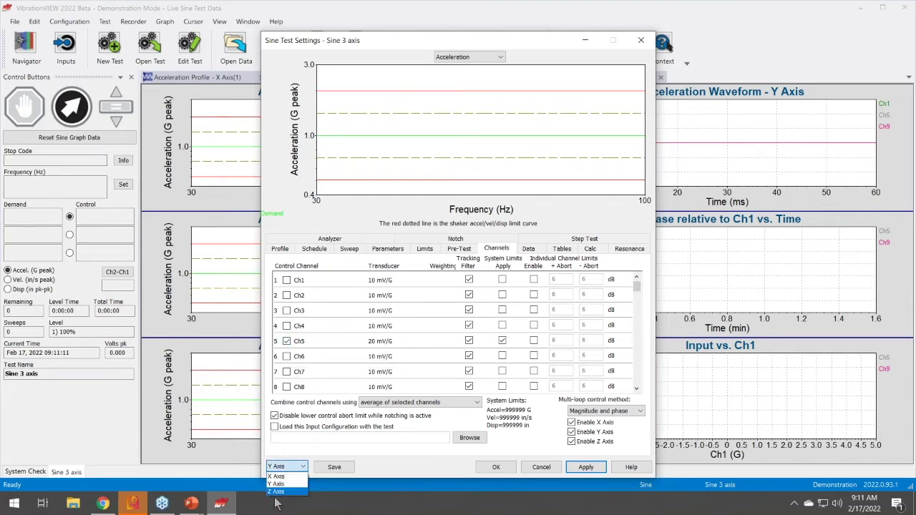
{"action": "left_click", "coordinate": [278, 492]}
{"action": "scroll", "coordinate": [354, 347], "scroll_direction": "down", "scroll_amount": 1}
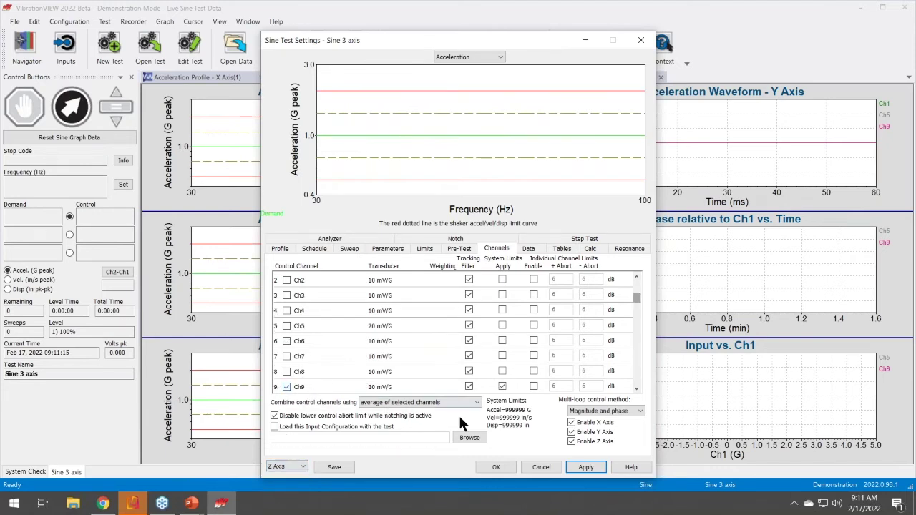
{"action": "left_click", "coordinate": [504, 472]}
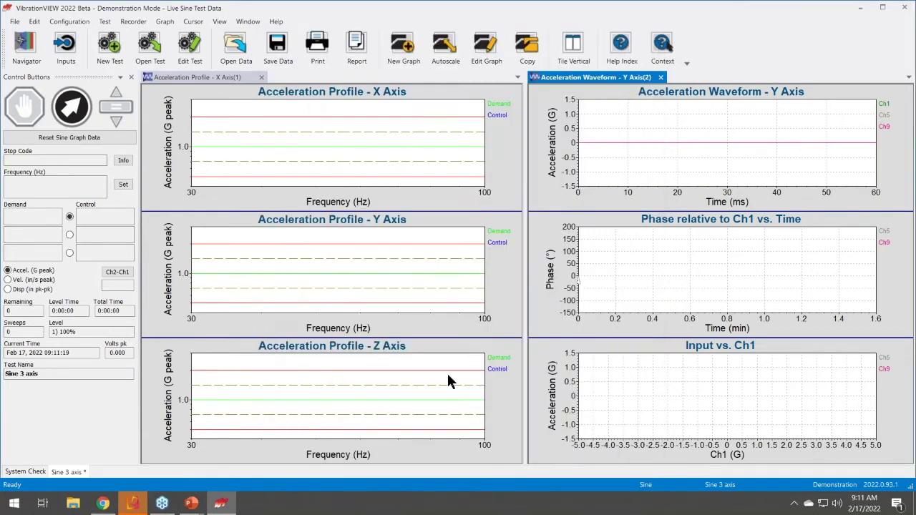
Run the three-axis sine test through its full schedule, restart it and stop the second run partway.
{"action": "left_click", "coordinate": [68, 106]}
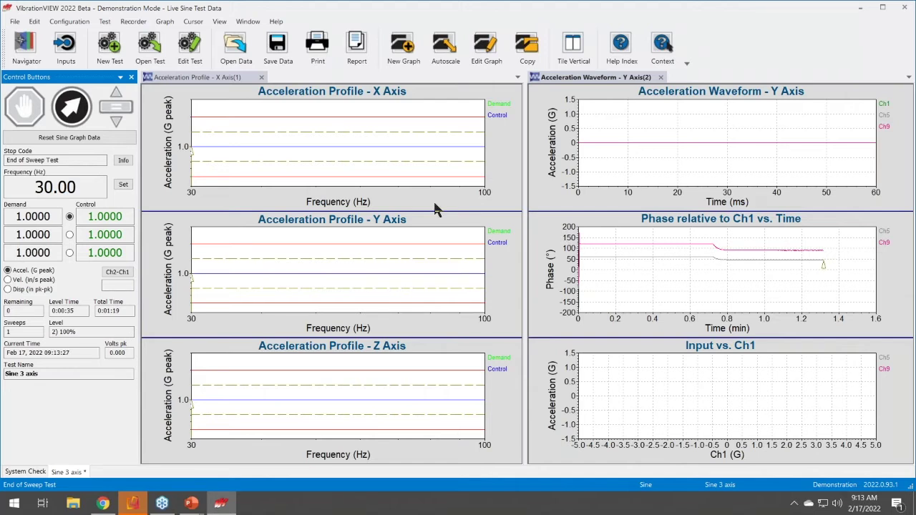
{"action": "left_click", "coordinate": [71, 107]}
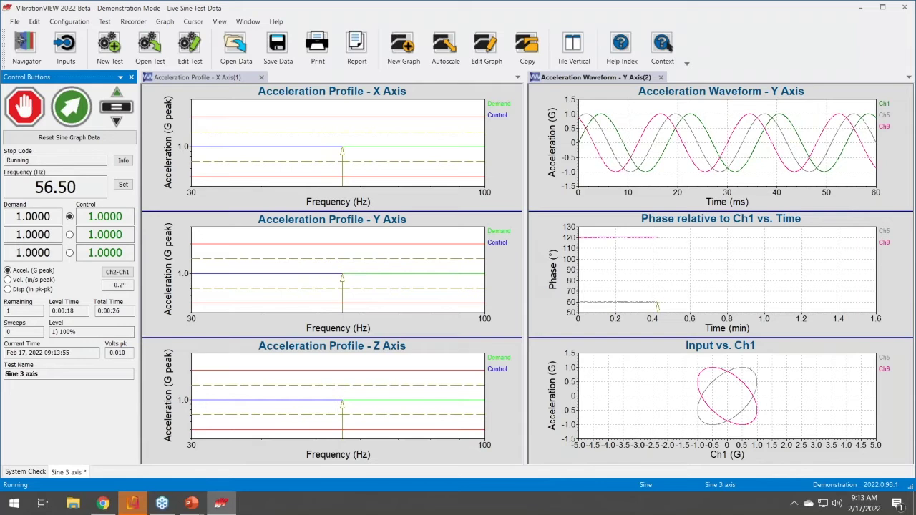
{"action": "left_click", "coordinate": [25, 107]}
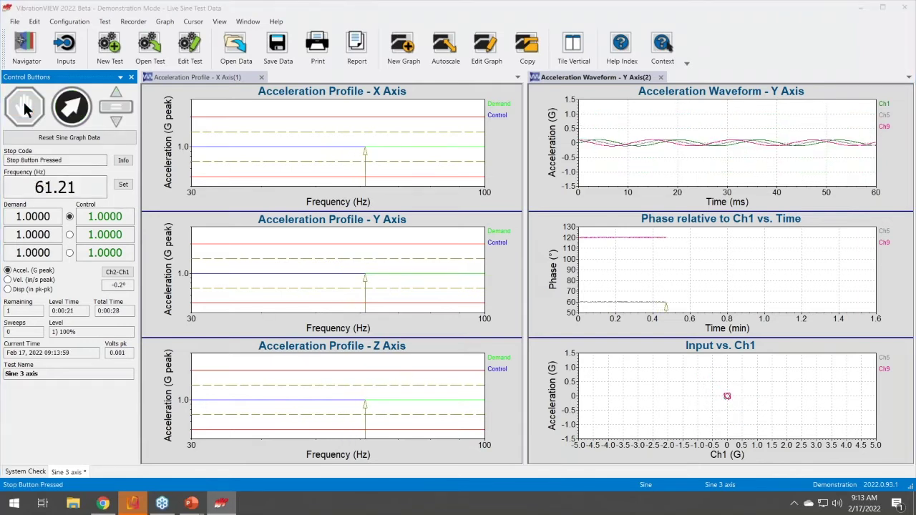
{"action": "key", "text": "alt+Tab"}
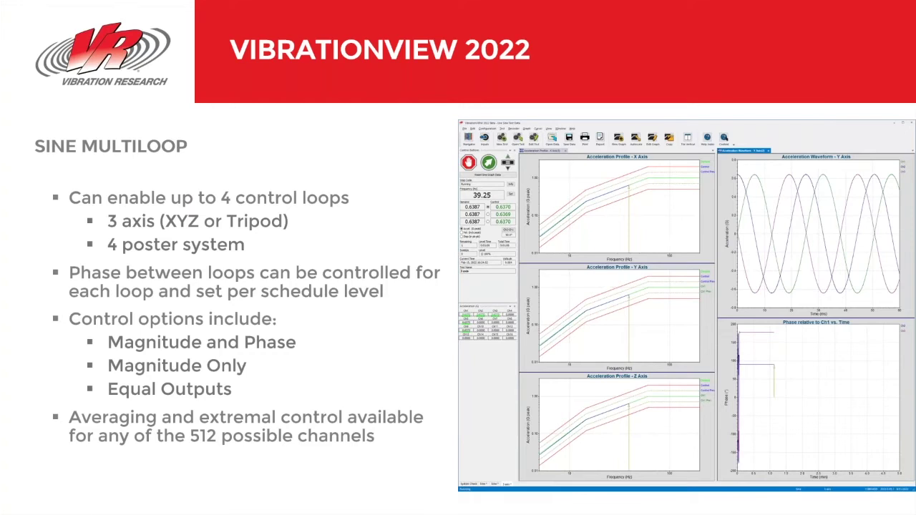
{"action": "key", "text": "Right"}
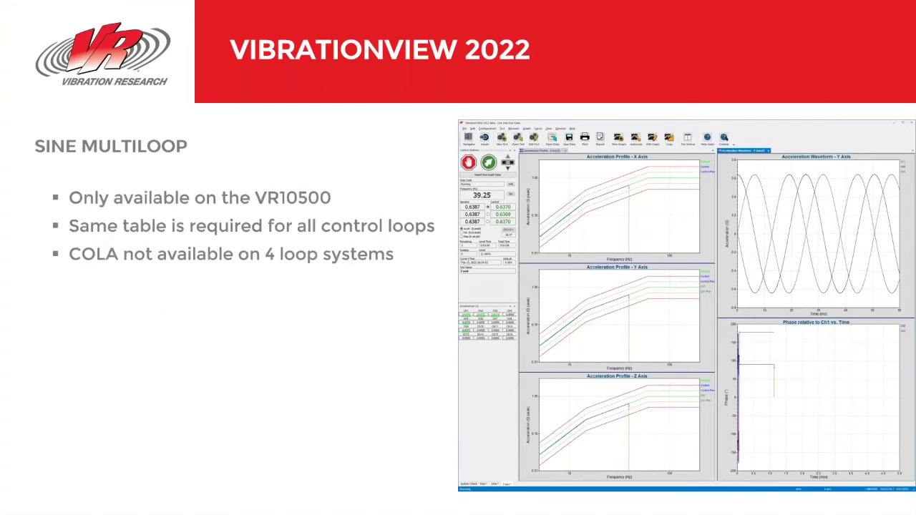
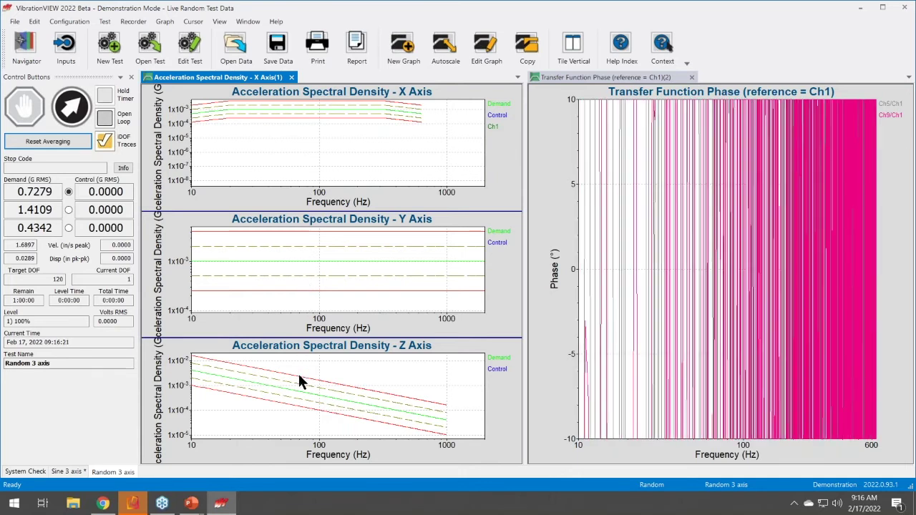
Open the Random 3 axis test settings and examine the breakpoint tables of the X, Y and Z axes.
{"action": "left_click", "coordinate": [185, 49]}
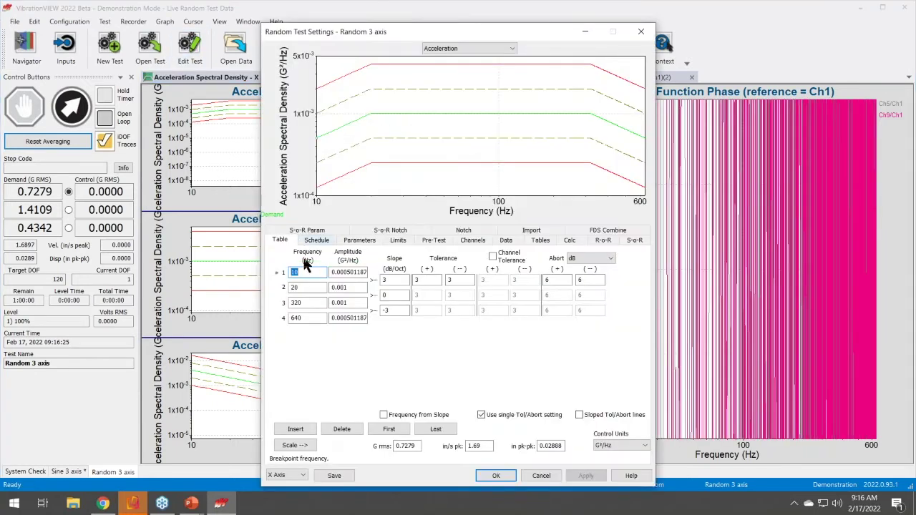
{"action": "left_click", "coordinate": [287, 476]}
{"action": "left_click", "coordinate": [287, 492]}
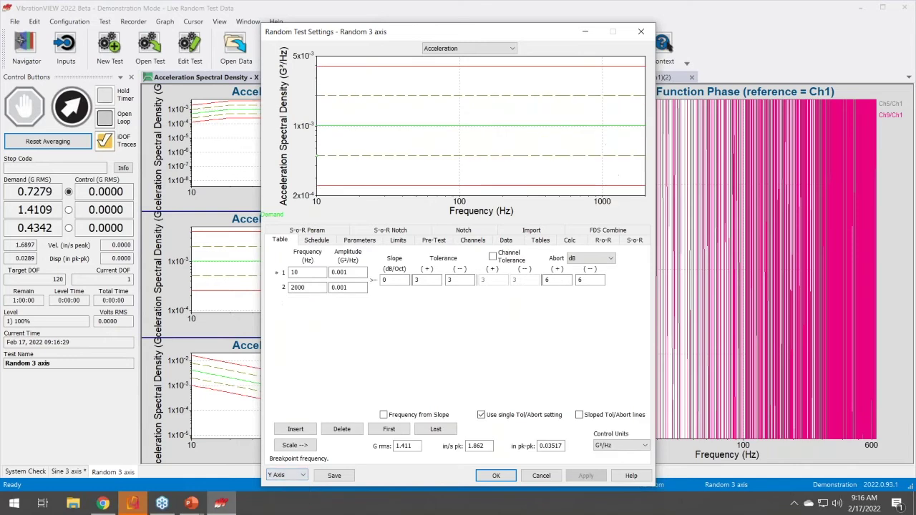
{"action": "left_click", "coordinate": [287, 476]}
{"action": "left_click", "coordinate": [287, 500]}
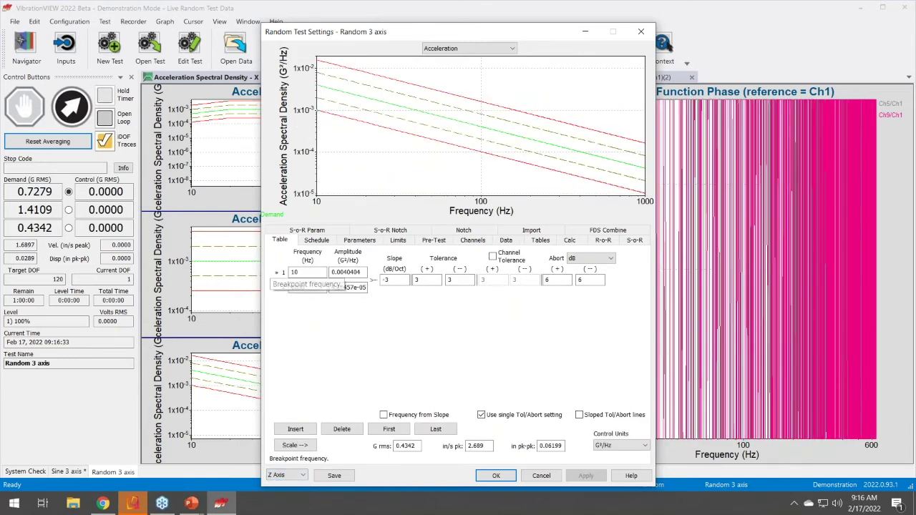
{"action": "left_click", "coordinate": [294, 478]}
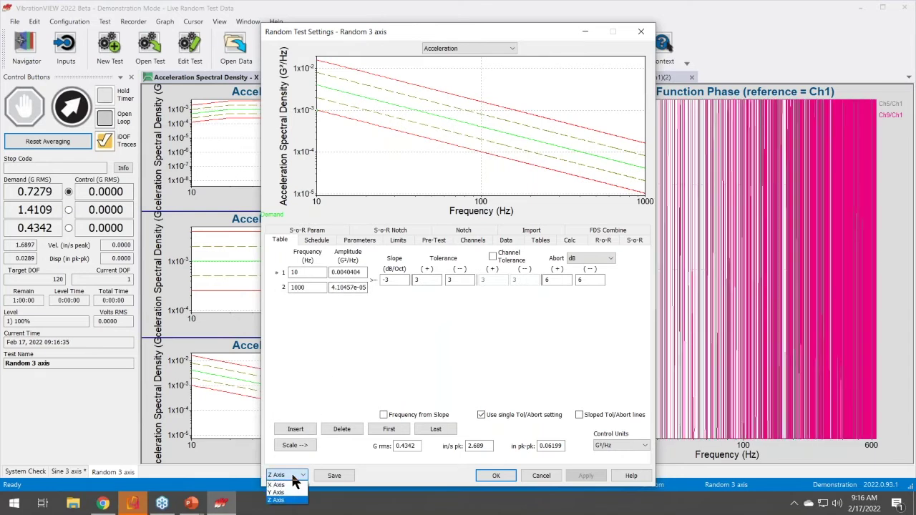
{"action": "left_click", "coordinate": [286, 493]}
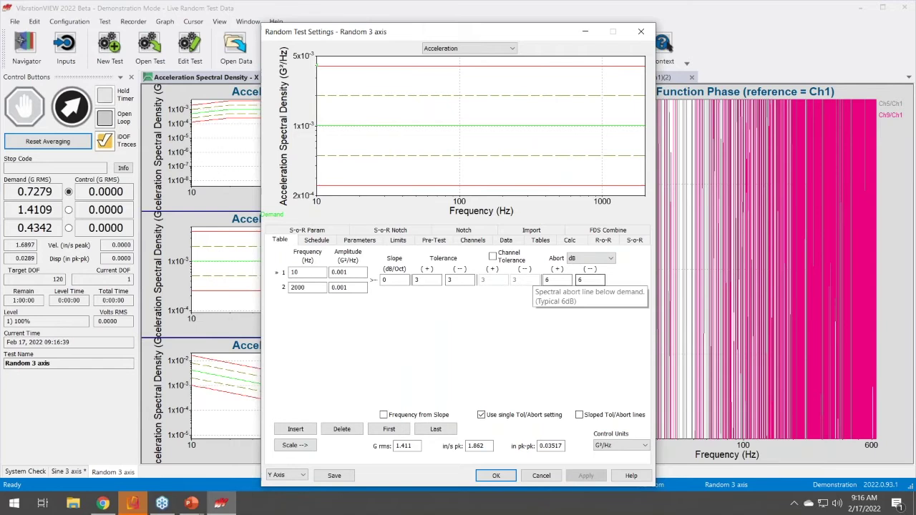
{"action": "left_click", "coordinate": [282, 476]}
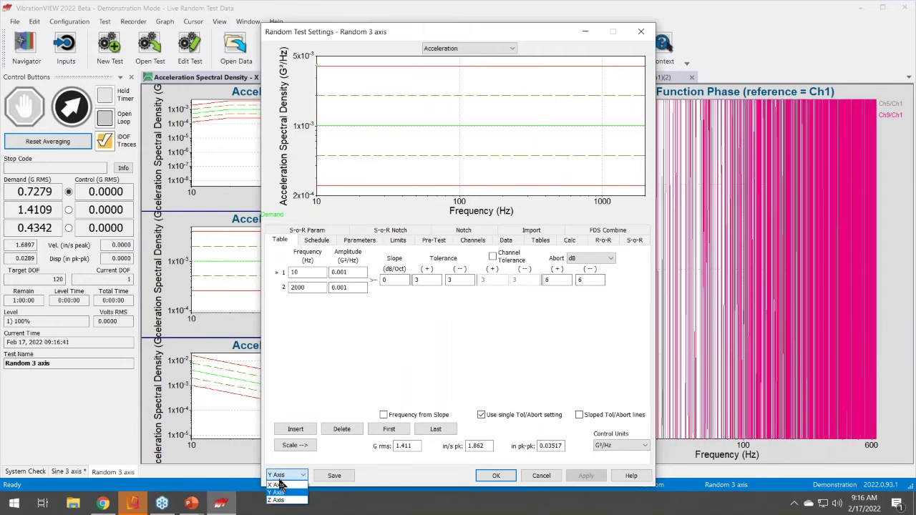
{"action": "left_click", "coordinate": [280, 484]}
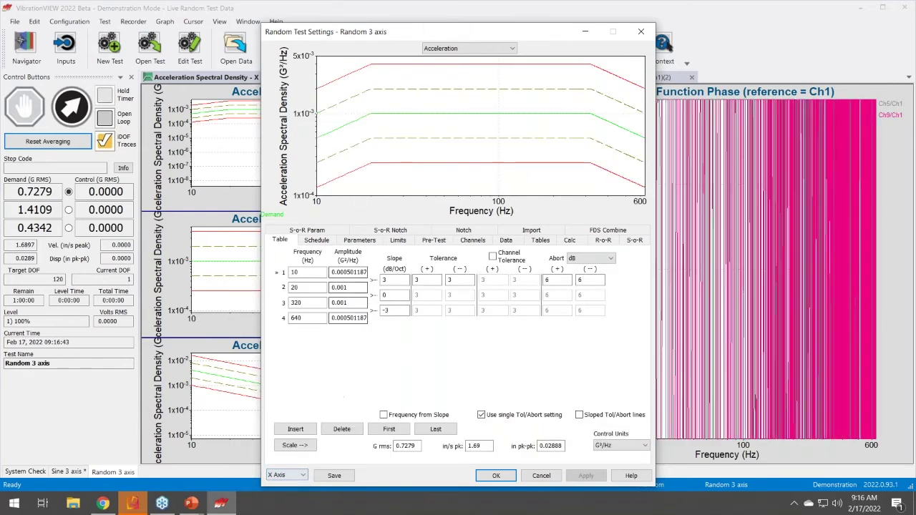
Review the random test's parameters and the control channels assigned to the X, Y and Z axes.
{"action": "left_click", "coordinate": [359, 239]}
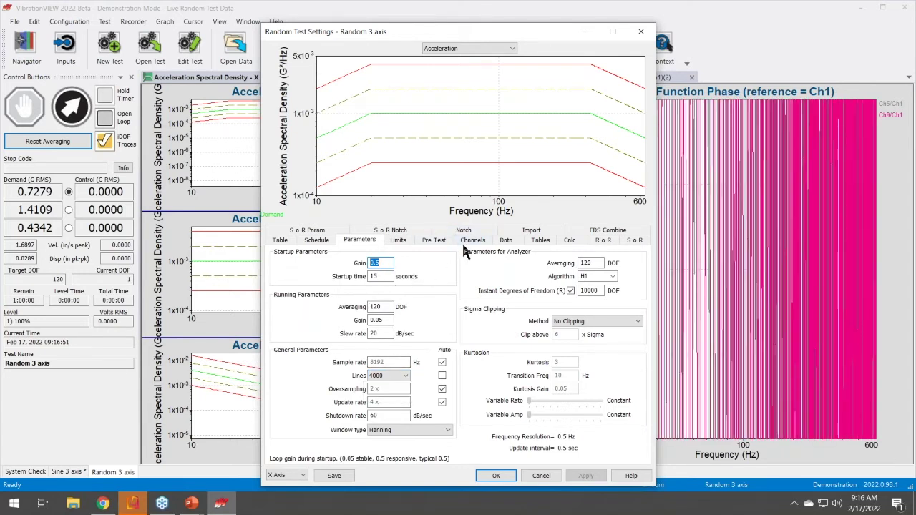
{"action": "left_click", "coordinate": [474, 241]}
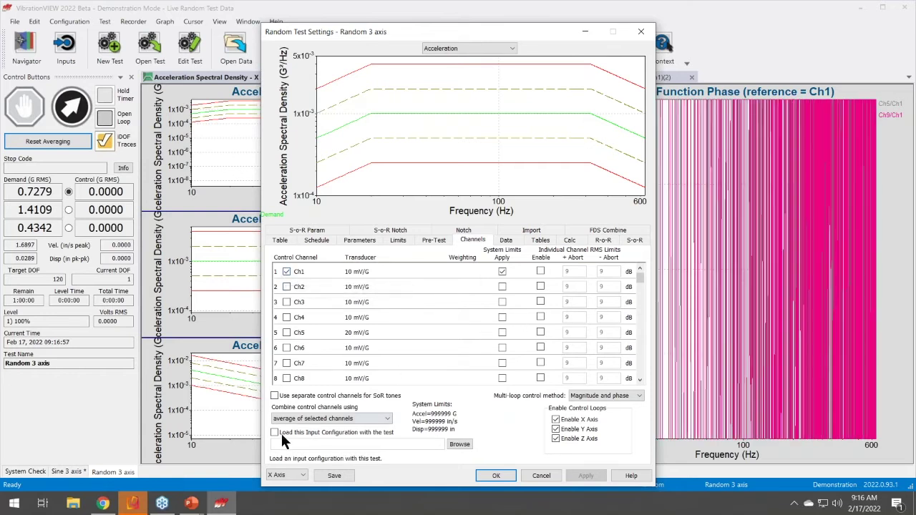
{"action": "left_click", "coordinate": [285, 476]}
{"action": "left_click", "coordinate": [288, 495]}
{"action": "left_click", "coordinate": [288, 477]}
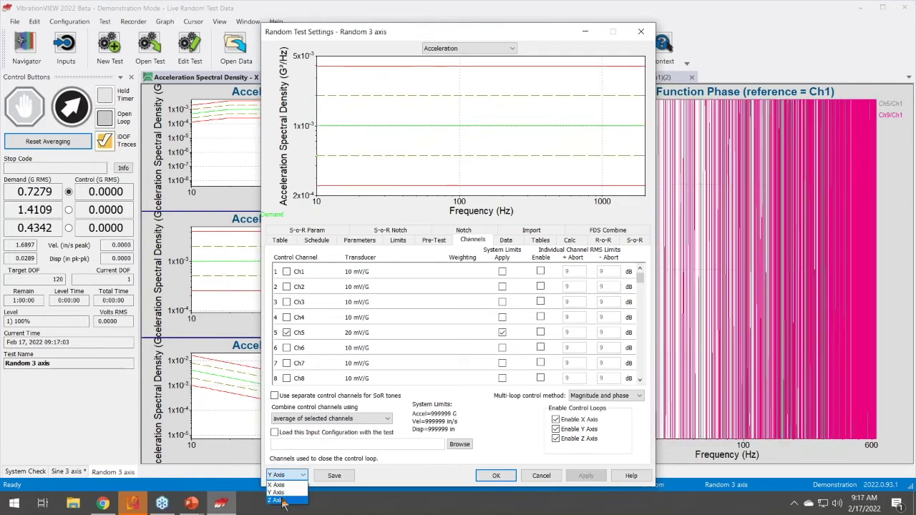
{"action": "left_click", "coordinate": [278, 501]}
{"action": "scroll", "coordinate": [325, 350], "scroll_direction": "down", "scroll_amount": 3}
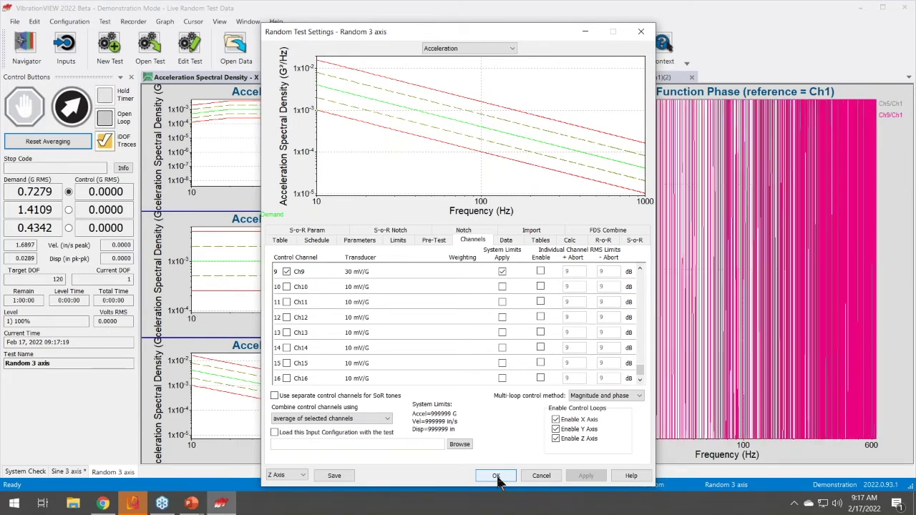
Accept the Random 3 axis test settings and start the test.
{"action": "left_click", "coordinate": [497, 479]}
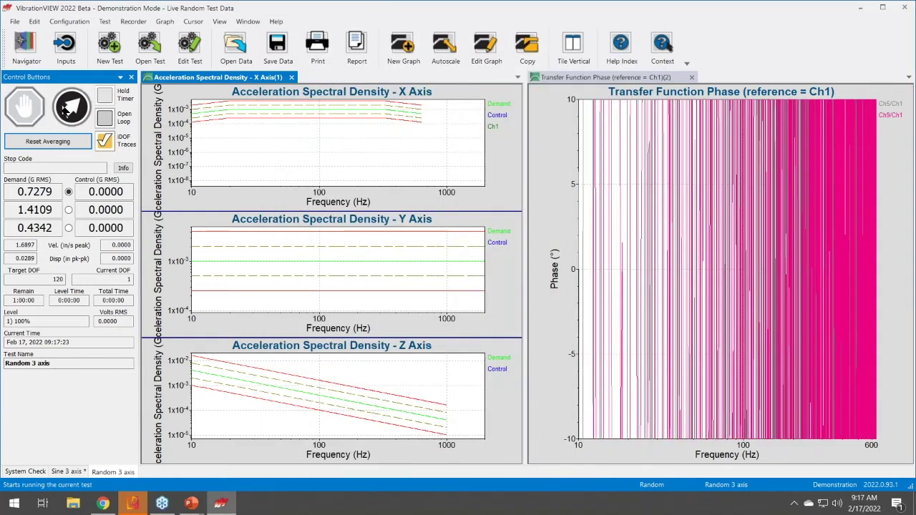
{"action": "left_click", "coordinate": [70, 119]}
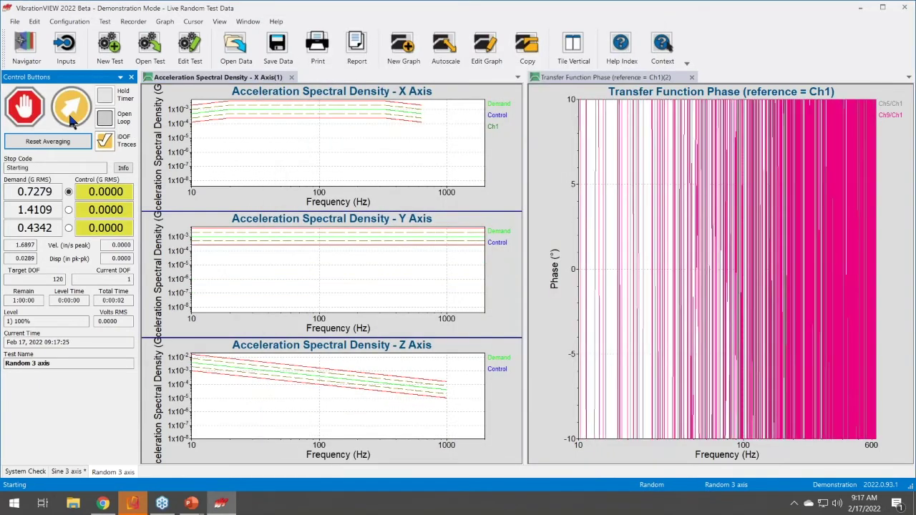
{"action": "left_click", "coordinate": [71, 121]}
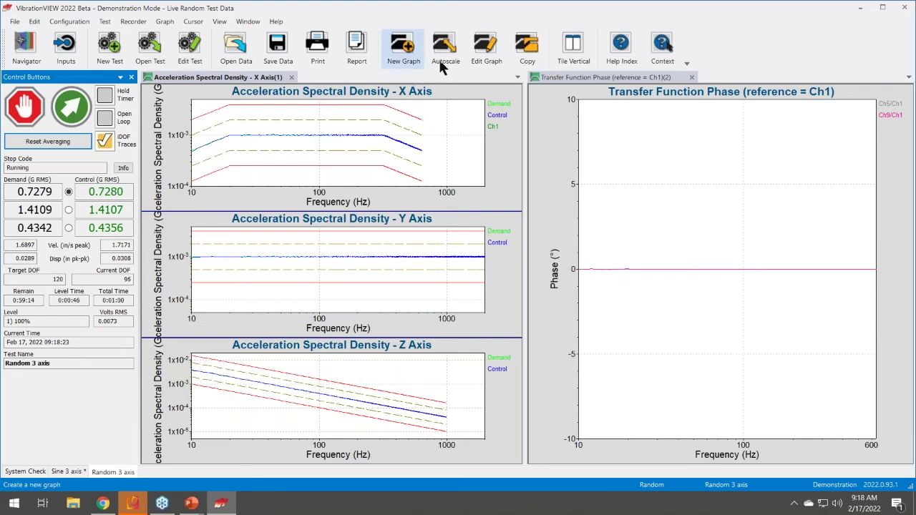
Add an acceleration versus time graph for Ch1, Ch5 and Ch9 to the Transfer Function Phase window and magnify its waveform.
{"action": "left_click", "coordinate": [484, 45]}
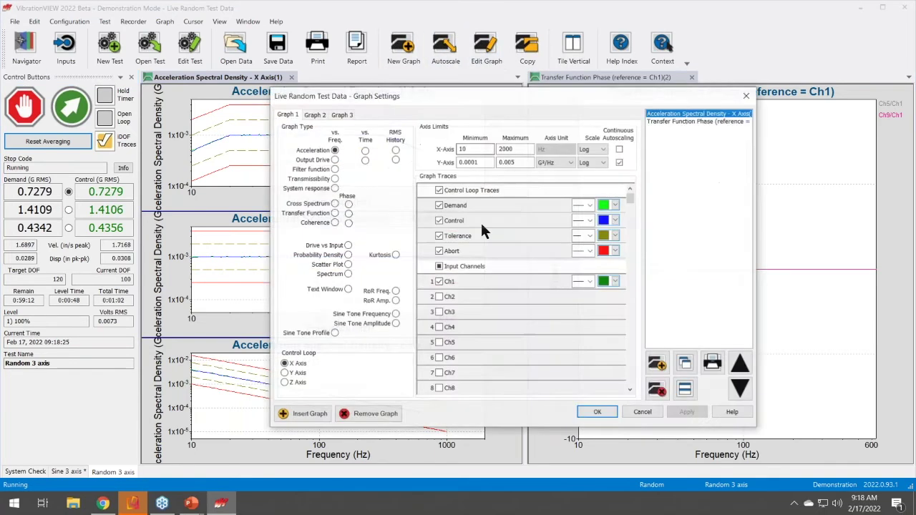
{"action": "left_click", "coordinate": [669, 121]}
{"action": "left_click", "coordinate": [315, 416]}
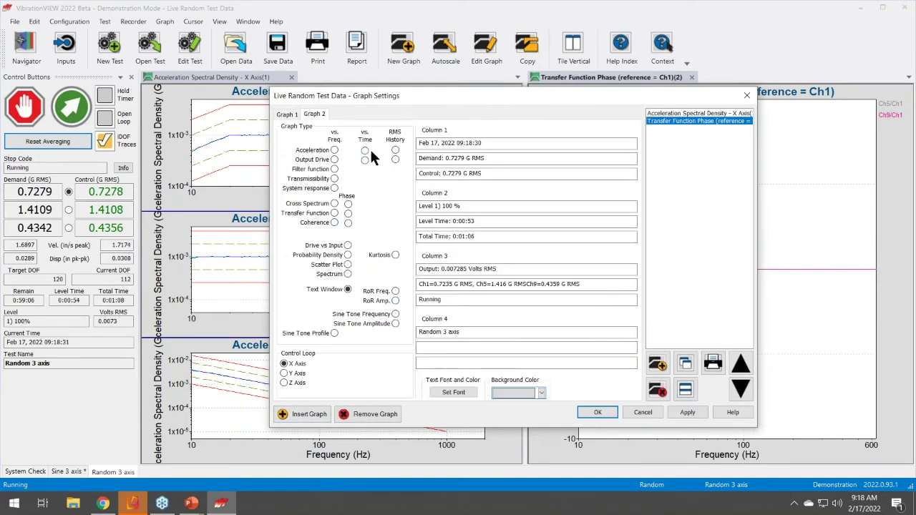
{"action": "left_click", "coordinate": [365, 150]}
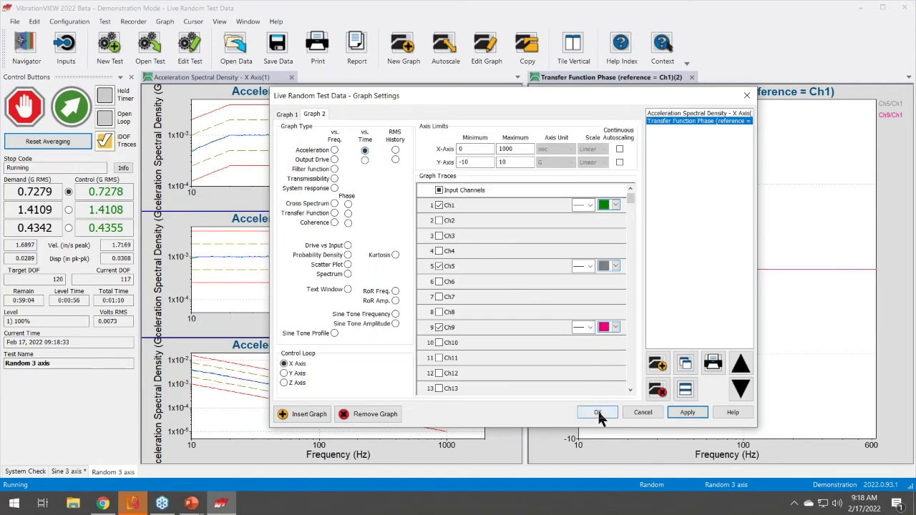
{"action": "left_click", "coordinate": [599, 414]}
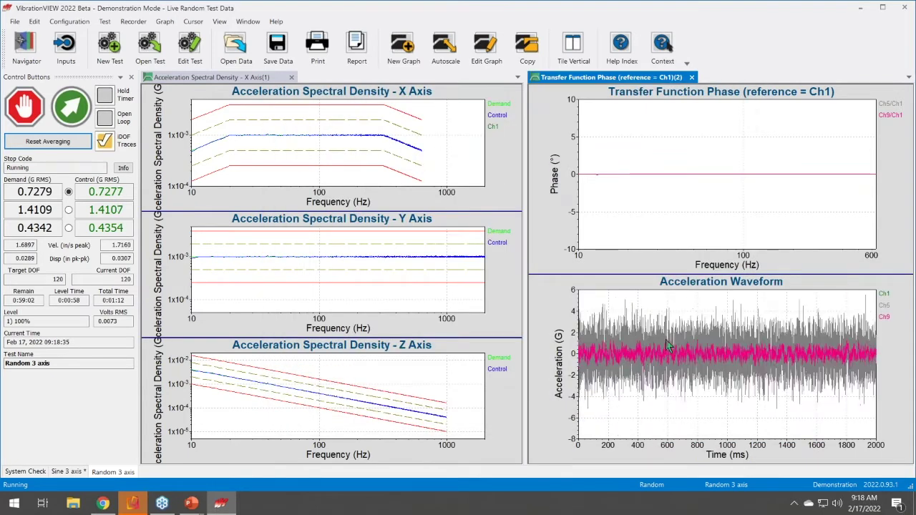
{"action": "scroll", "coordinate": [666, 343], "scroll_direction": "up", "scroll_amount": 5}
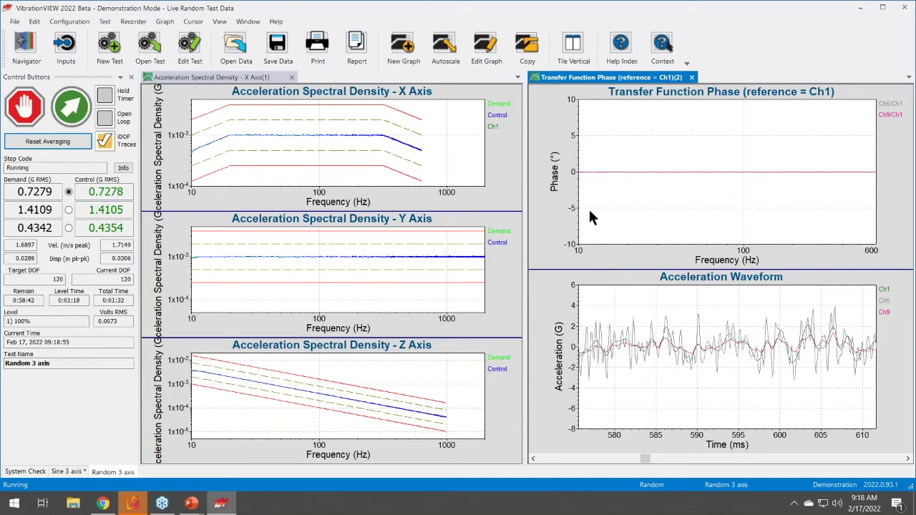
Set the maximum of the Transfer Function Phase graph's frequency axis to 1000 Hz.
{"action": "double_click", "coordinate": [745, 257]}
{"action": "double_click", "coordinate": [438, 200]}
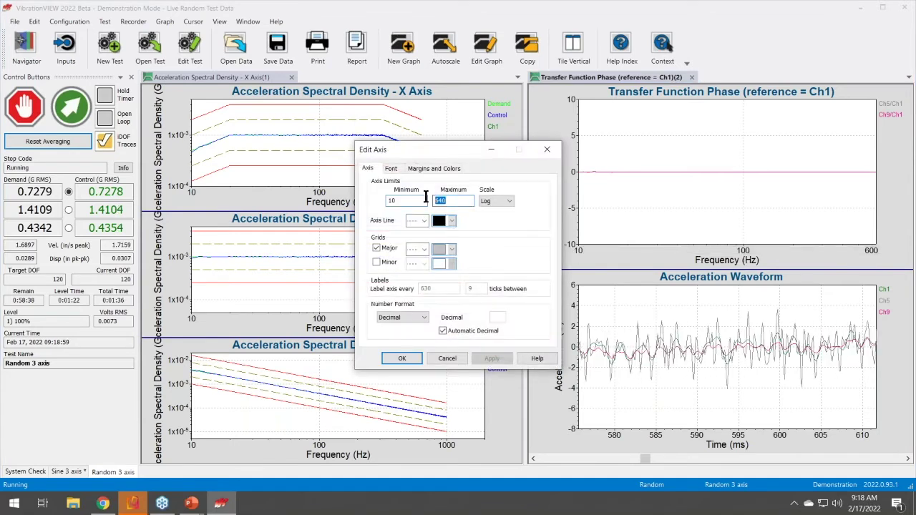
{"action": "type", "text": "1000"}
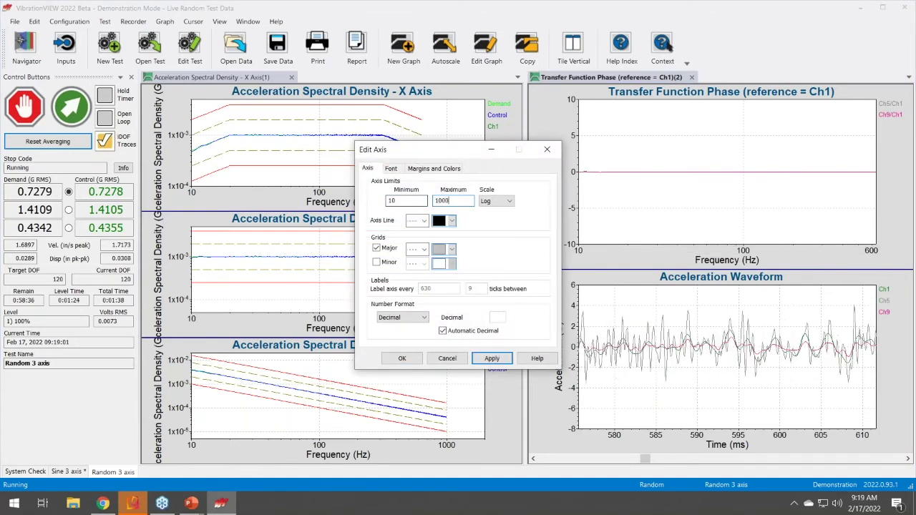
{"action": "left_click", "coordinate": [401, 359]}
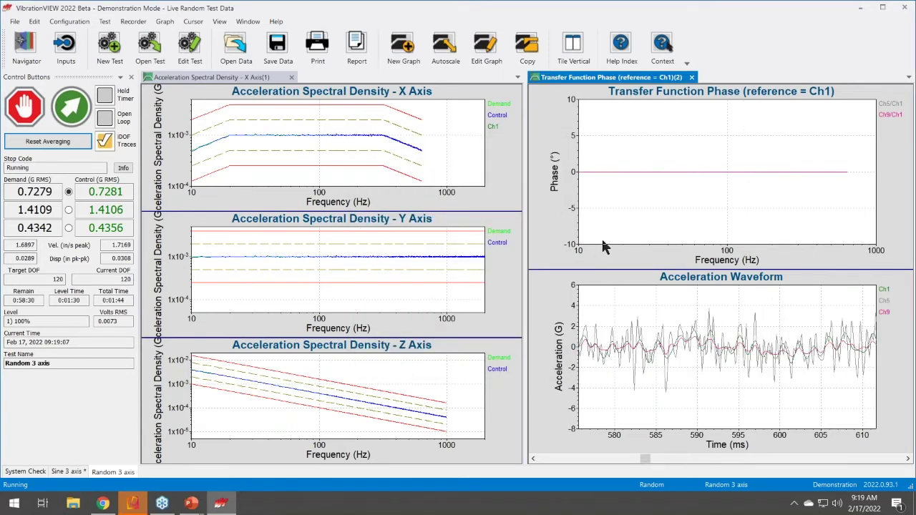
Stop the random test and set its multi-loop control method to Independent.
{"action": "left_click", "coordinate": [18, 106]}
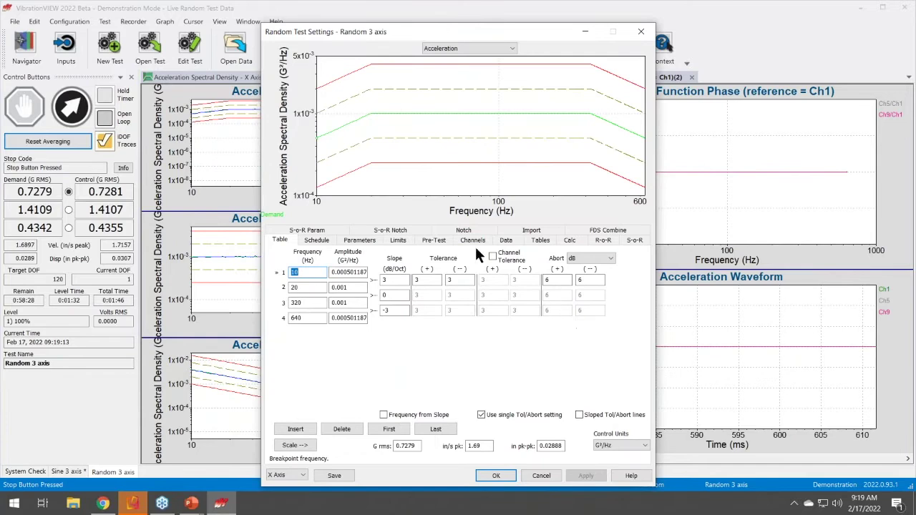
{"action": "left_click", "coordinate": [472, 240]}
{"action": "left_click", "coordinate": [586, 398]}
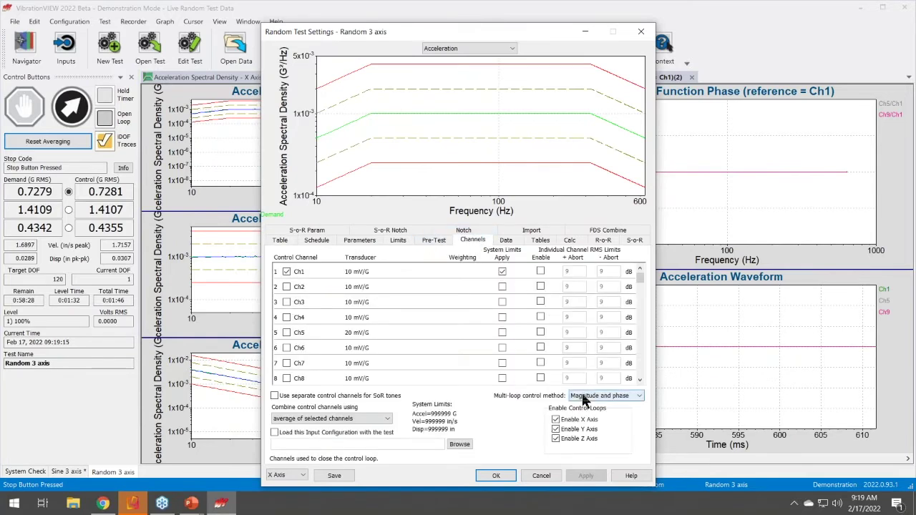
{"action": "left_click", "coordinate": [588, 406]}
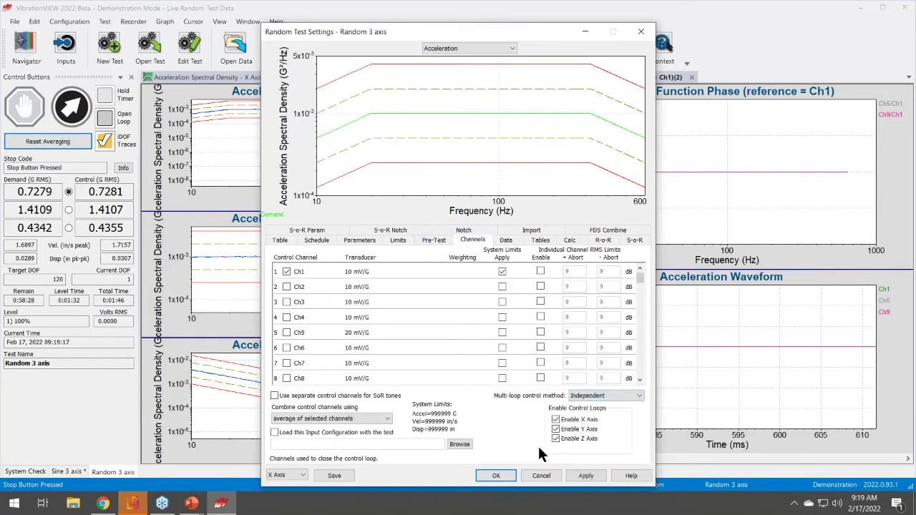
{"action": "left_click", "coordinate": [497, 477]}
Run the random test with independent loop control, compare the phase and waveform graphs, and stop it.
{"action": "left_click", "coordinate": [72, 113]}
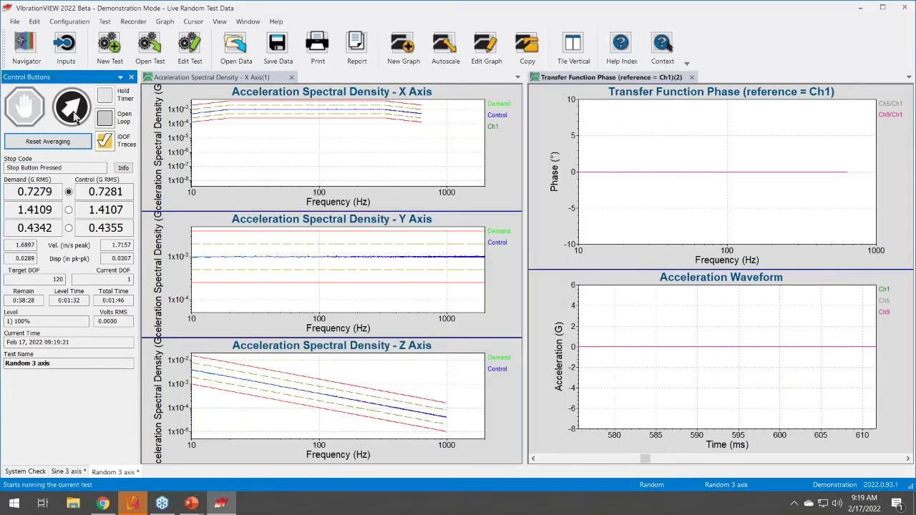
{"action": "left_click", "coordinate": [458, 278]}
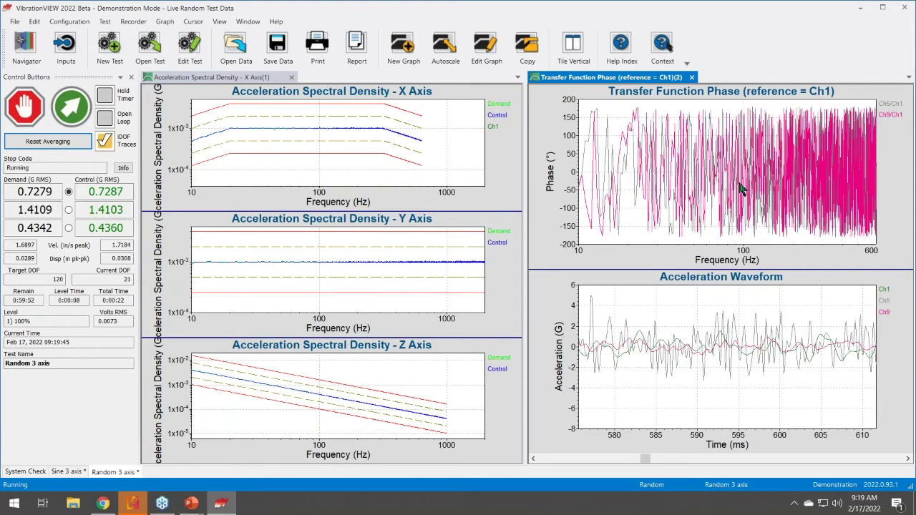
{"action": "left_click", "coordinate": [26, 106]}
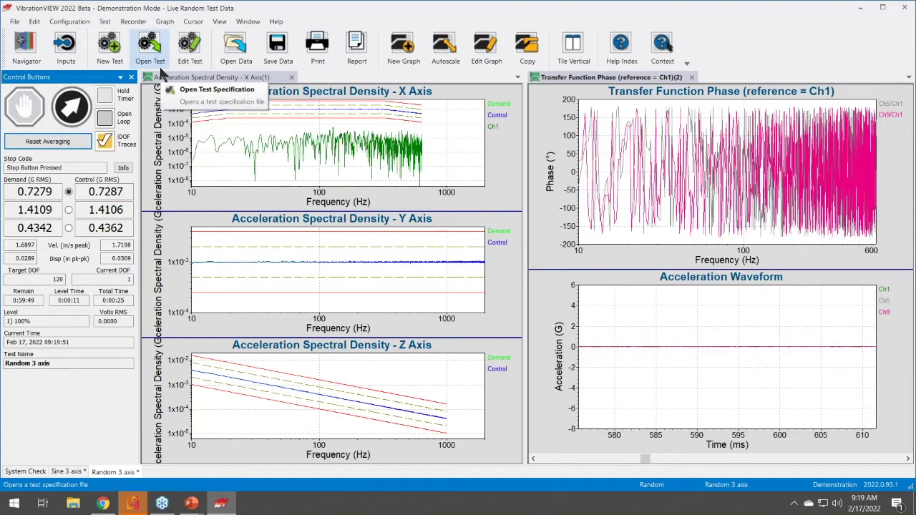
{"action": "key", "text": "alt+Tab"}
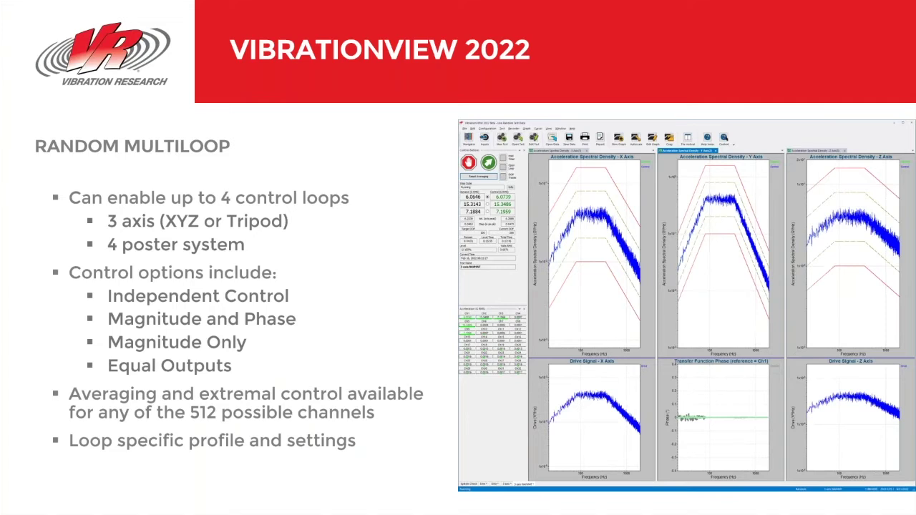
{"action": "key", "text": "Right"}
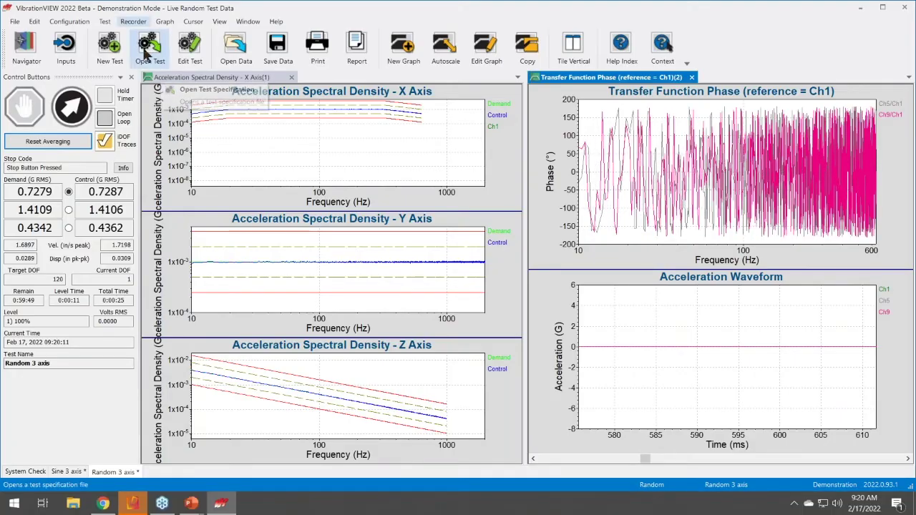
Examine the available multi-loop control methods in the Random 3 axis channel settings and close the settings unchanged.
{"action": "left_click", "coordinate": [193, 50]}
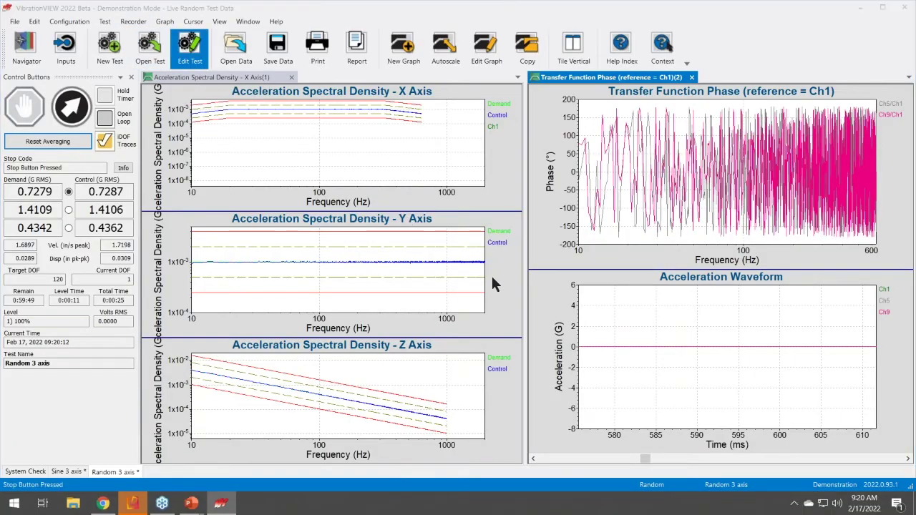
{"action": "left_click", "coordinate": [472, 240]}
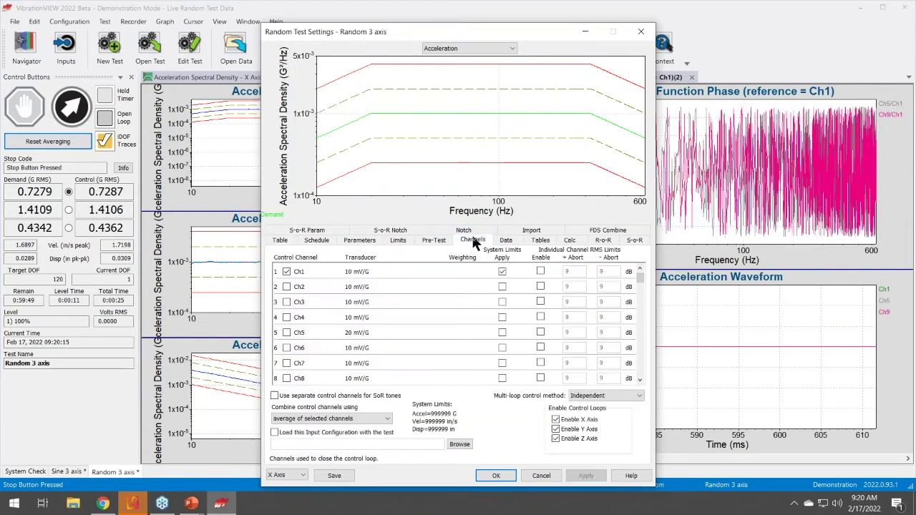
{"action": "left_click", "coordinate": [589, 398]}
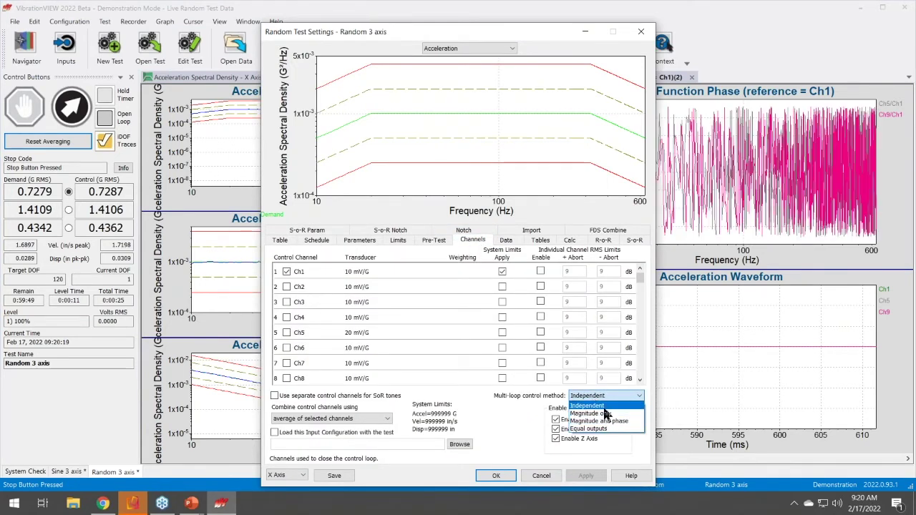
{"action": "left_click", "coordinate": [534, 485]}
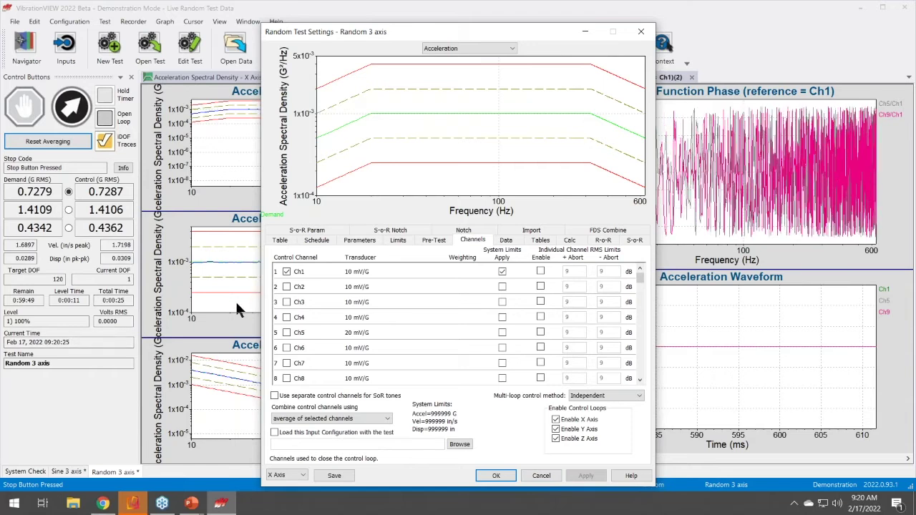
{"action": "left_click", "coordinate": [258, 301]}
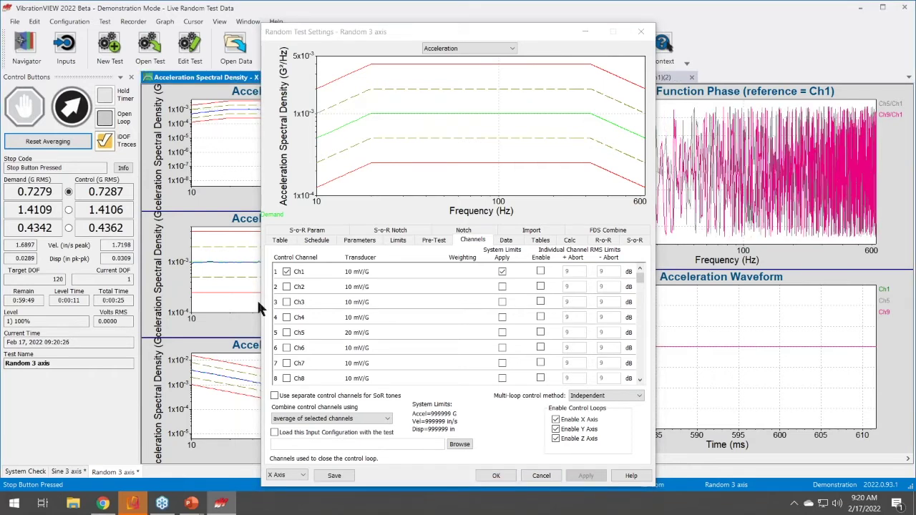
{"action": "left_click", "coordinate": [635, 25]}
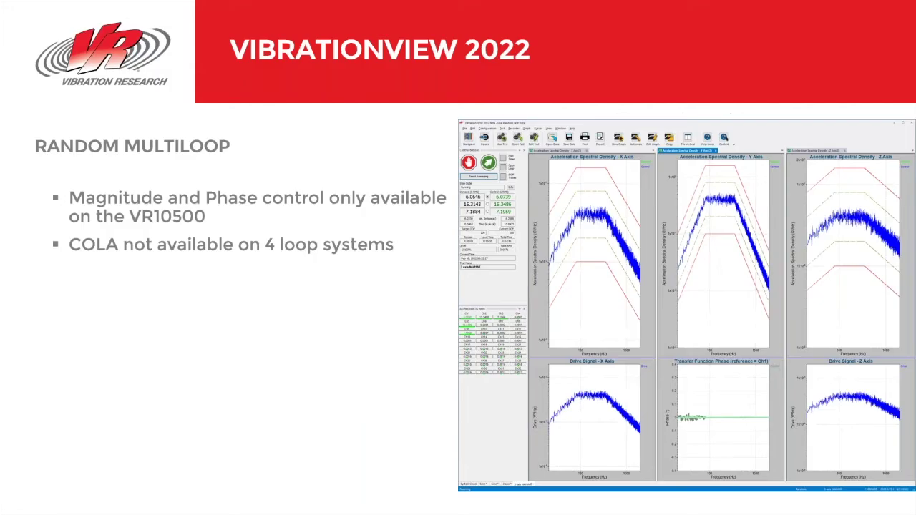
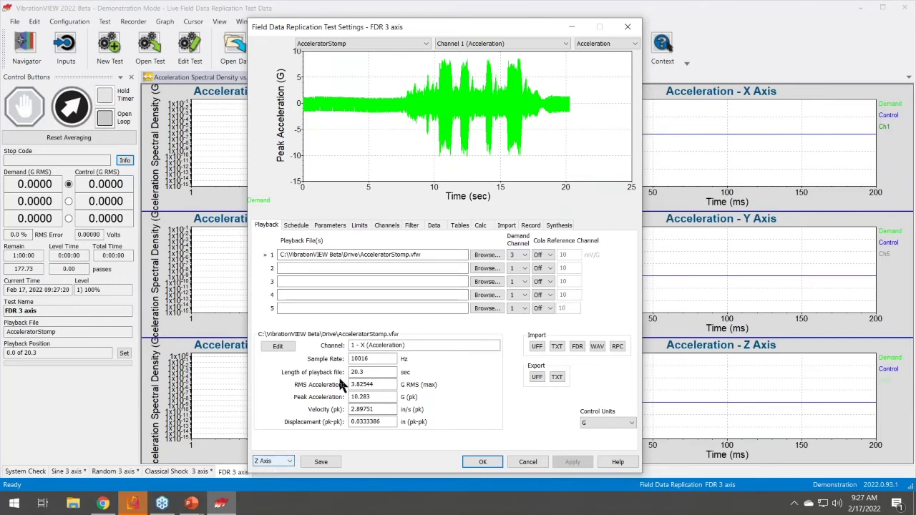
Check the Z Axis demand channel in the FDR 3 axis test and view the AcceleratorStomp waveforms of channels 2, 3 and 1.
{"action": "left_click", "coordinate": [520, 257]}
{"action": "left_click", "coordinate": [480, 44]}
{"action": "left_click", "coordinate": [481, 62]}
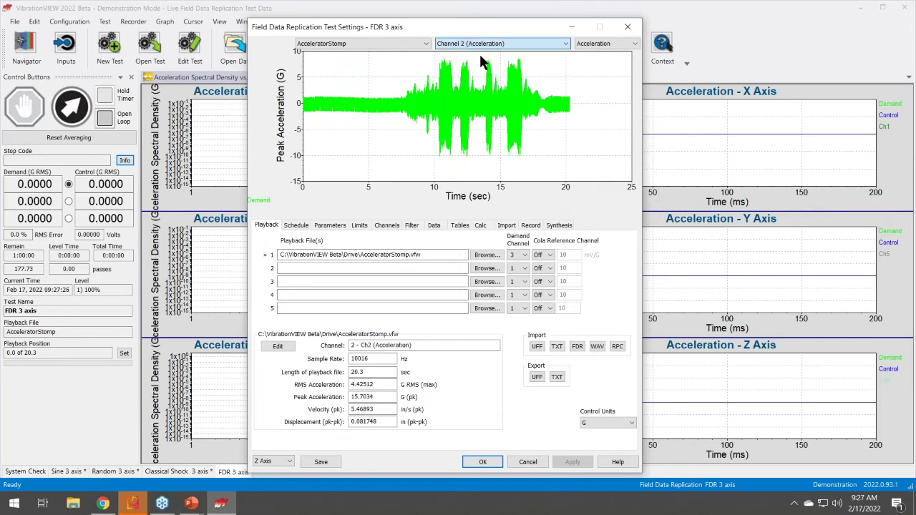
{"action": "left_click", "coordinate": [485, 44]}
{"action": "left_click", "coordinate": [469, 69]}
{"action": "left_click", "coordinate": [480, 44]}
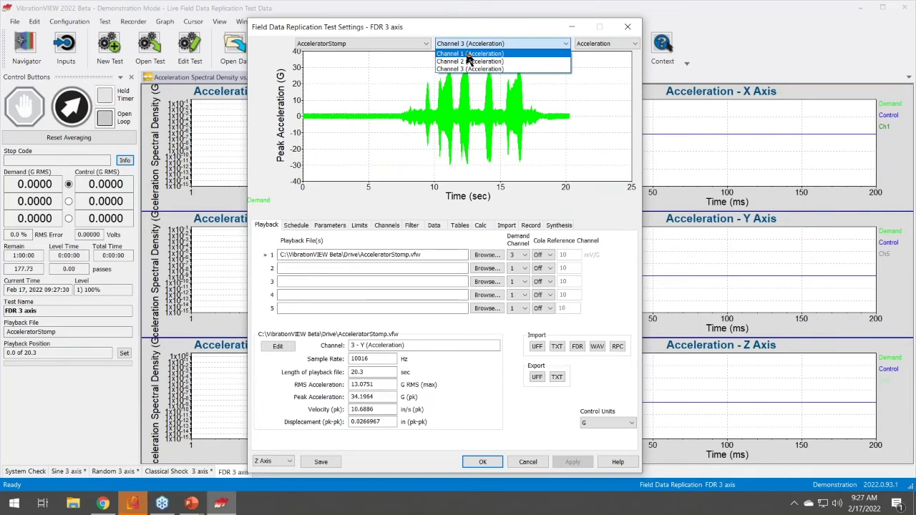
{"action": "left_click", "coordinate": [469, 55]}
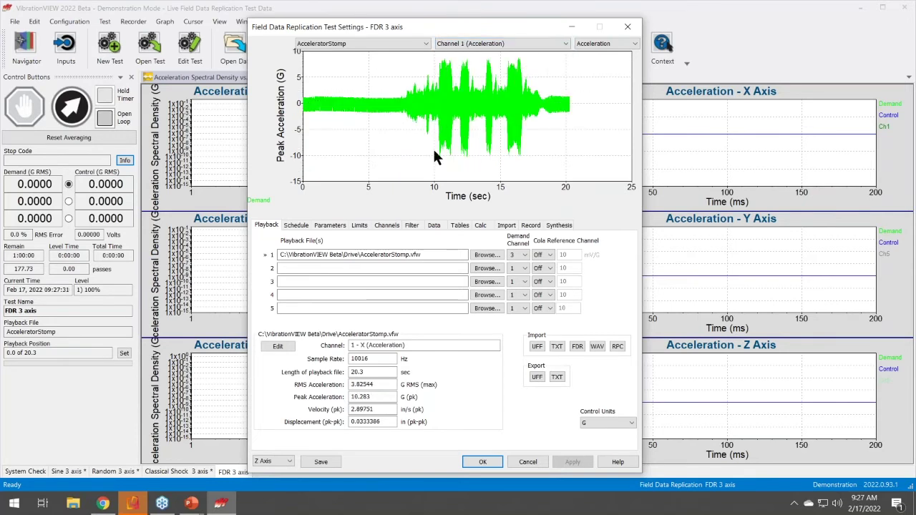
Check the playback file's demand channel for the Y Axis and the X Axis in the FDR 3 axis test settings.
{"action": "left_click", "coordinate": [280, 464]}
{"action": "left_click", "coordinate": [279, 482]}
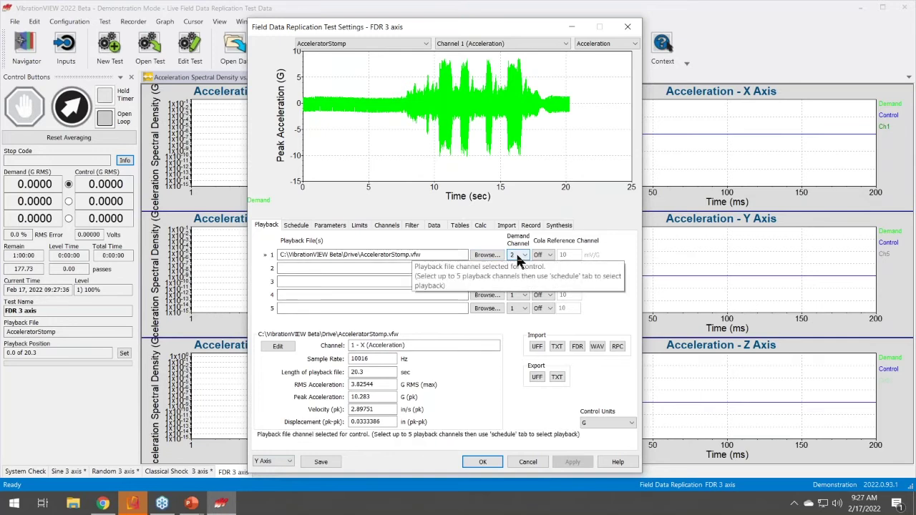
{"action": "left_click", "coordinate": [276, 460]}
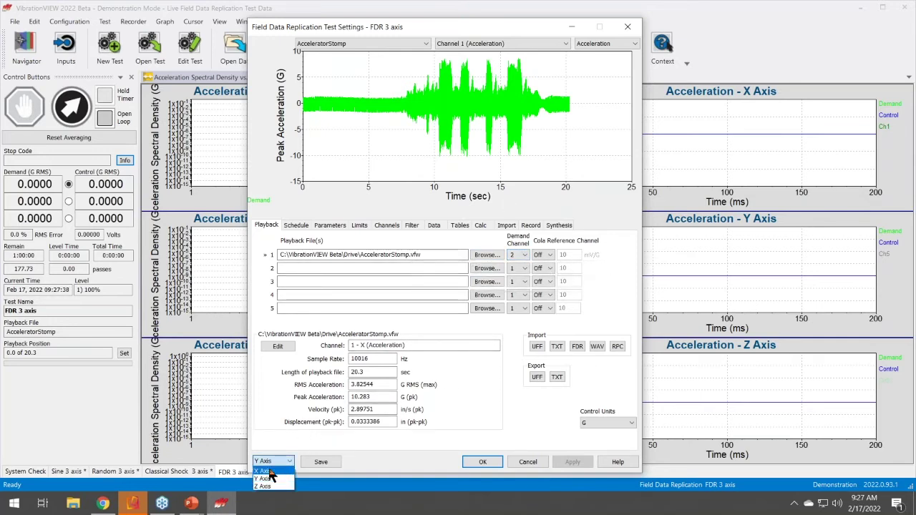
{"action": "left_click", "coordinate": [265, 471]}
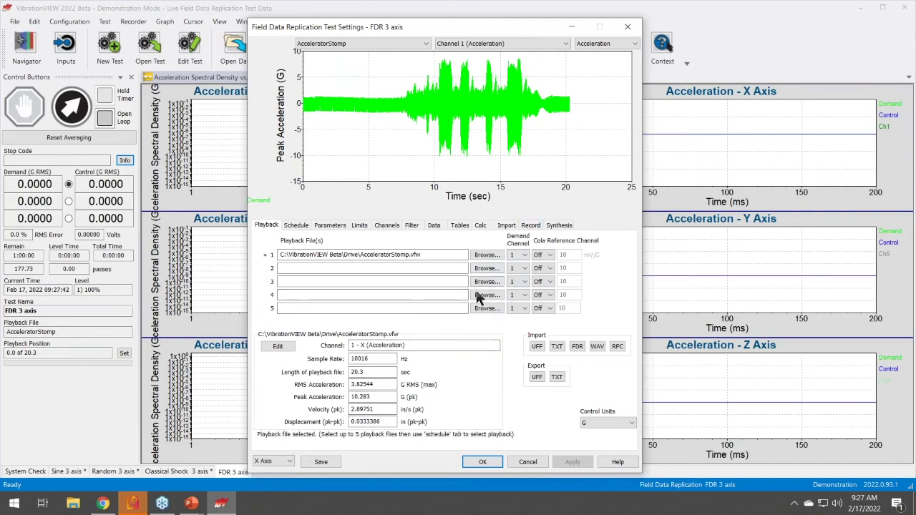
Open the AcceleratorStomp playback file for editing in ObserVIEW and highlight the Y trace in the waveform graph.
{"action": "left_click", "coordinate": [281, 345]}
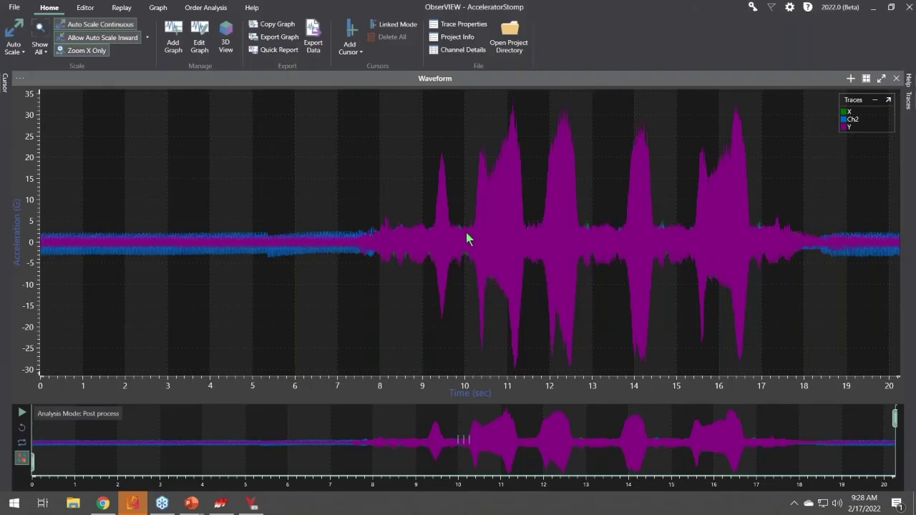
{"action": "mouse_move", "coordinate": [848, 115]}
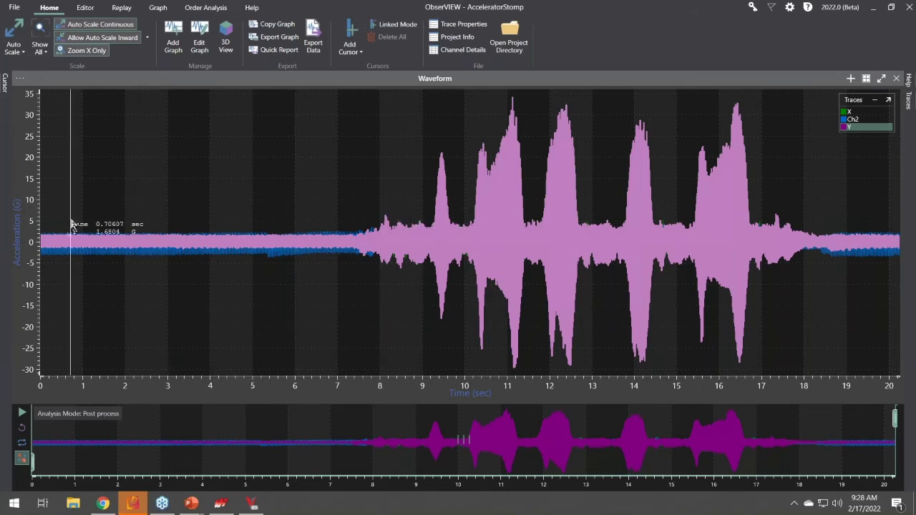
Open the ObserVIEW Command Line Tool and add AcceleratorStomp.vfw, AmericanMarch.vfw, Beat100Hz.vfw and Drill.vfw to its file list.
{"action": "left_click", "coordinate": [14, 7]}
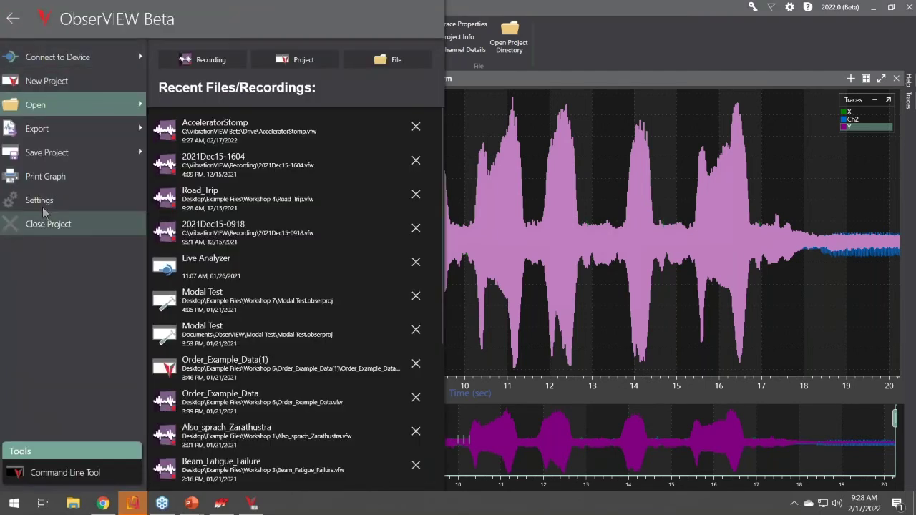
{"action": "left_click", "coordinate": [61, 474]}
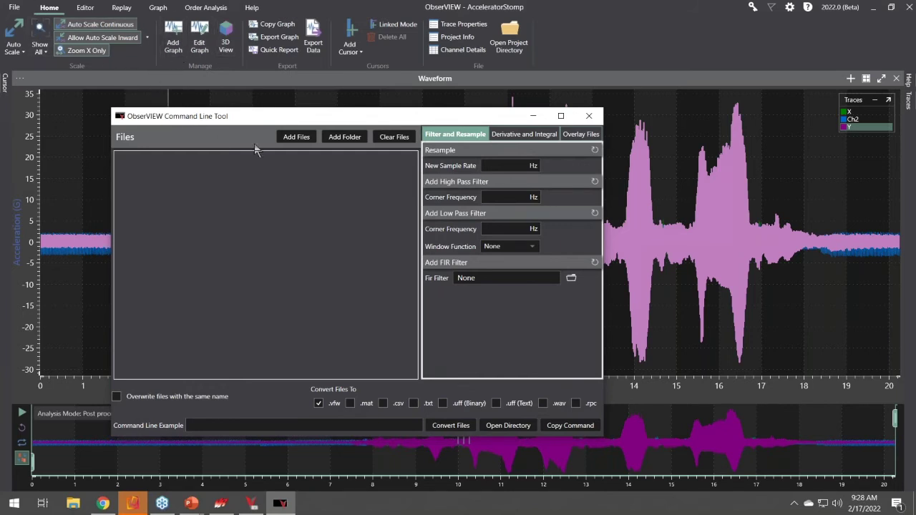
{"action": "left_click", "coordinate": [295, 139]}
{"action": "left_click", "coordinate": [266, 225]}
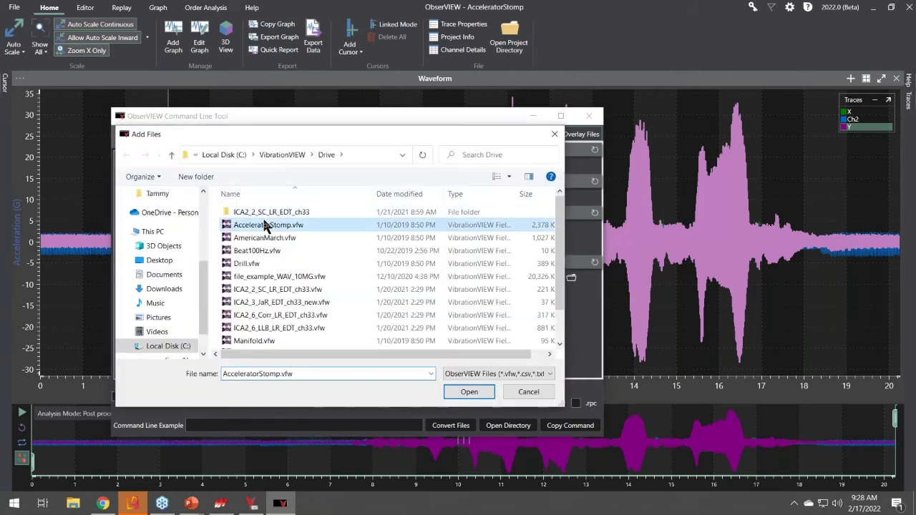
{"action": "left_click", "coordinate": [258, 265], "text": "shift"}
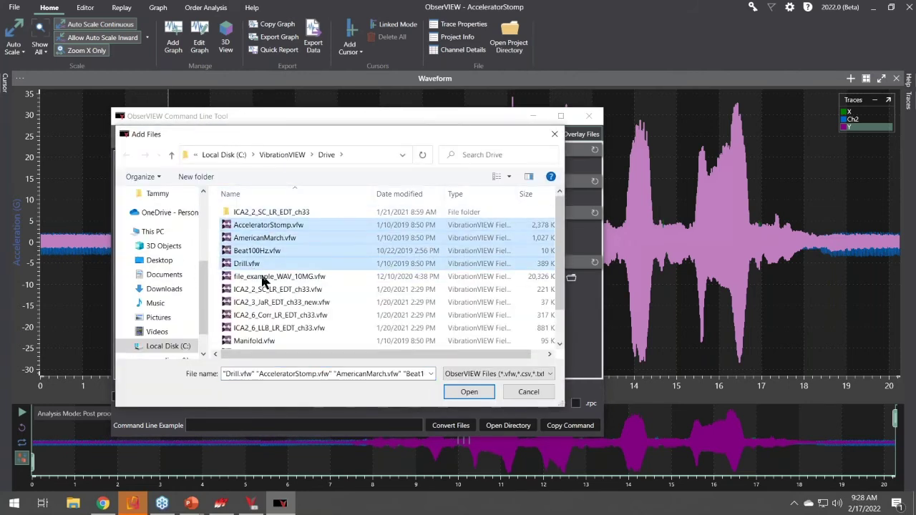
{"action": "left_click", "coordinate": [469, 391]}
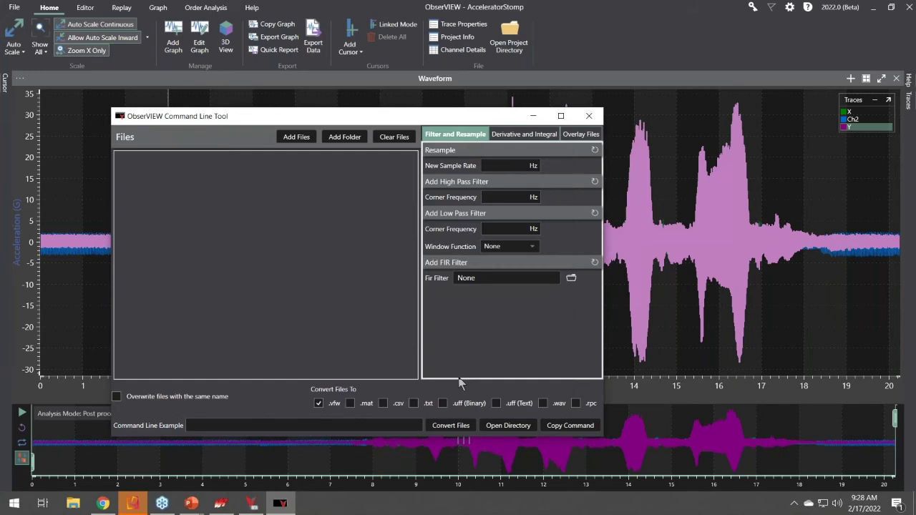
{"action": "left_click", "coordinate": [296, 137]}
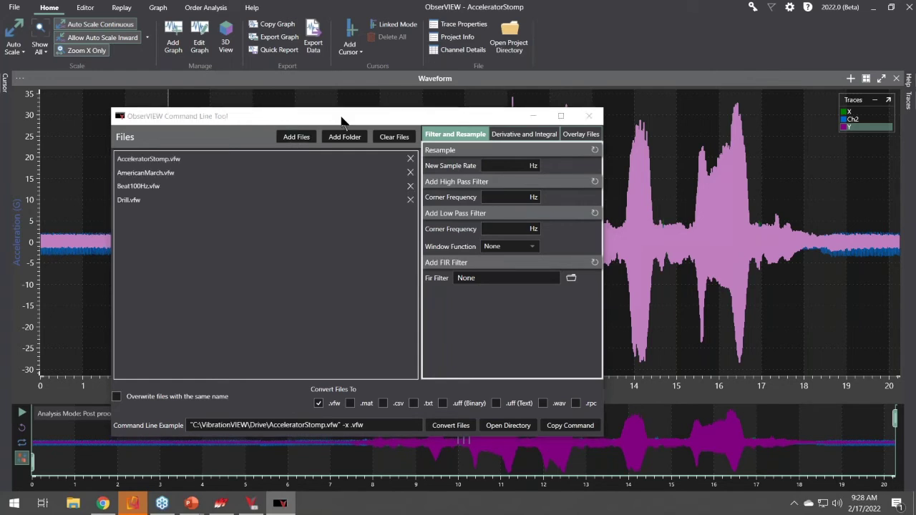
{"action": "left_click", "coordinate": [529, 392]}
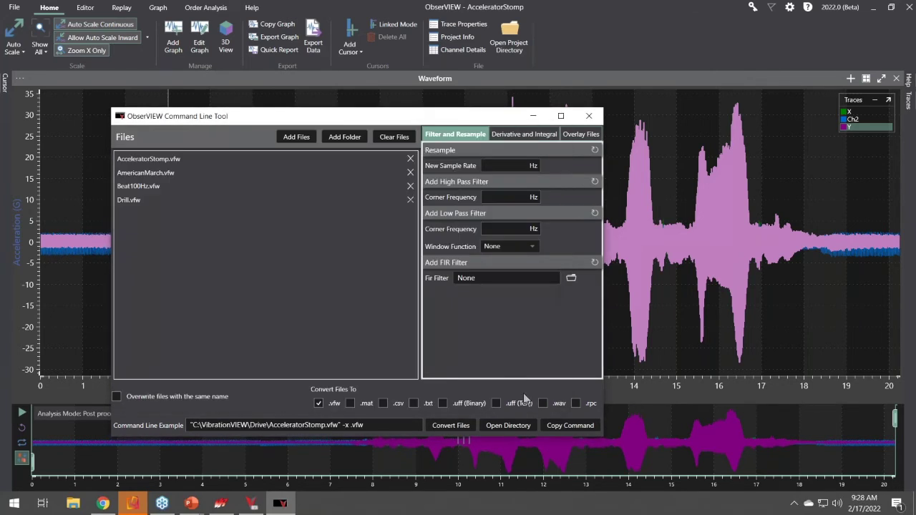
Set the listed files to overlay with zero-padding, close the Command Line Tool without converting, and return to VibrationVIEW.
{"action": "left_click", "coordinate": [586, 138]}
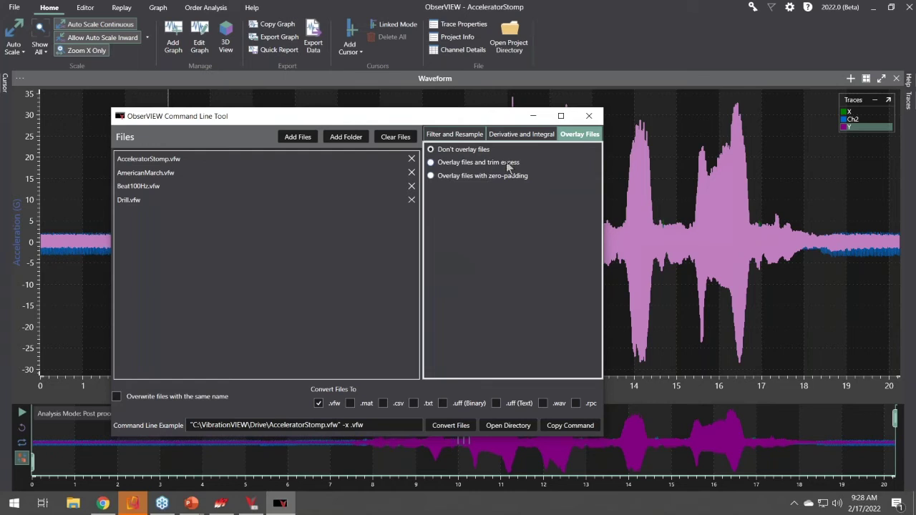
{"action": "left_click", "coordinate": [486, 176]}
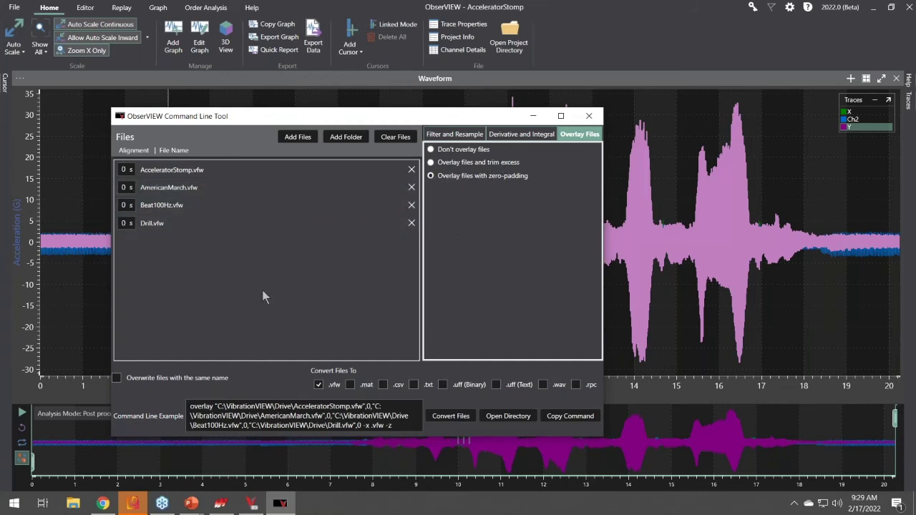
{"action": "left_click", "coordinate": [589, 116]}
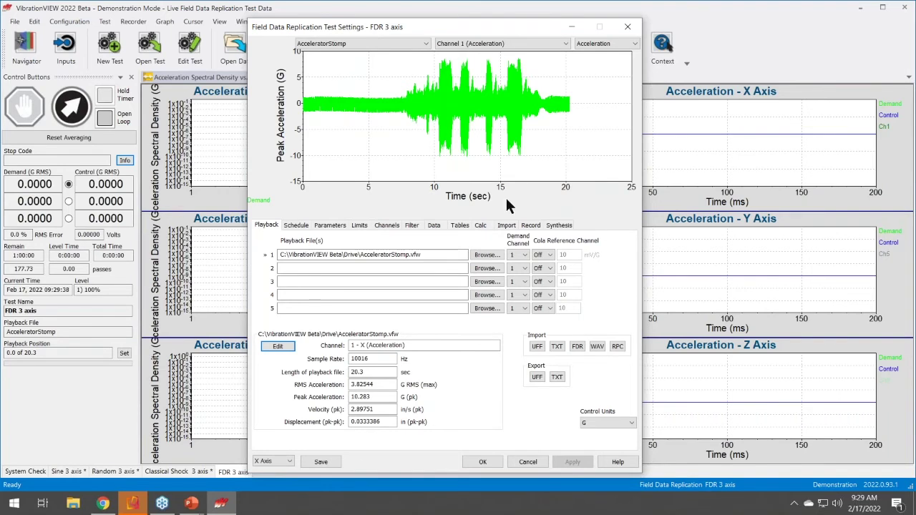
Review the X Axis control channel and the enabled control loops of the FDR 3 axis test, and accept the test settings.
{"action": "left_click", "coordinate": [388, 226]}
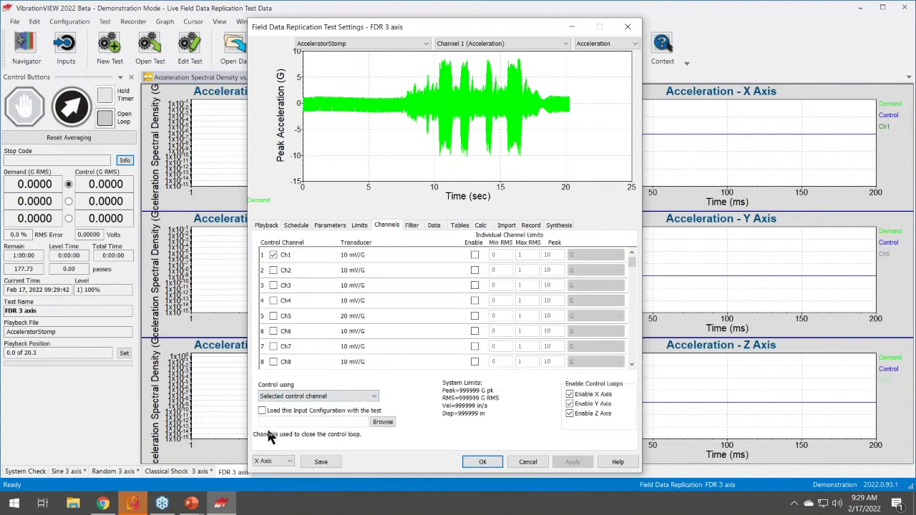
{"action": "left_click", "coordinate": [271, 462]}
{"action": "left_click", "coordinate": [264, 473]}
{"action": "left_click", "coordinate": [486, 464]}
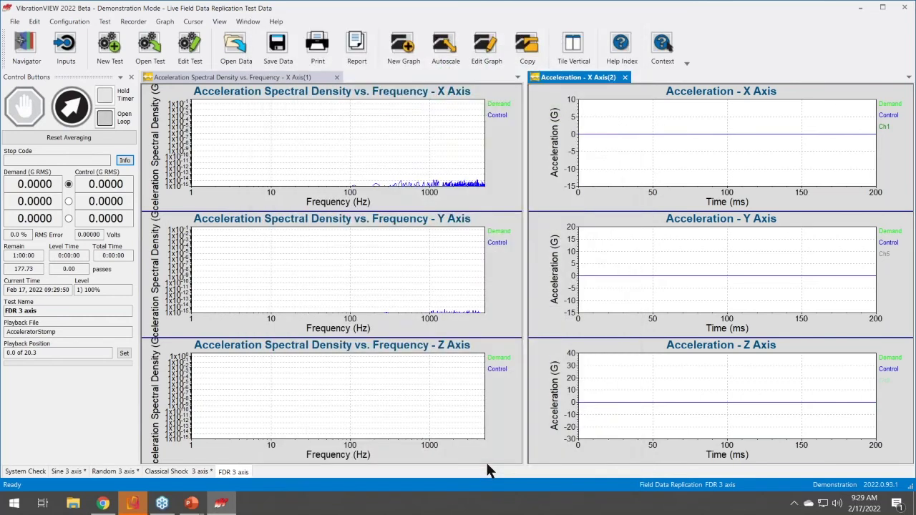
Run the FDR 3 axis test through part of the AcceleratorStomp playback and stop it.
{"action": "left_click", "coordinate": [65, 108]}
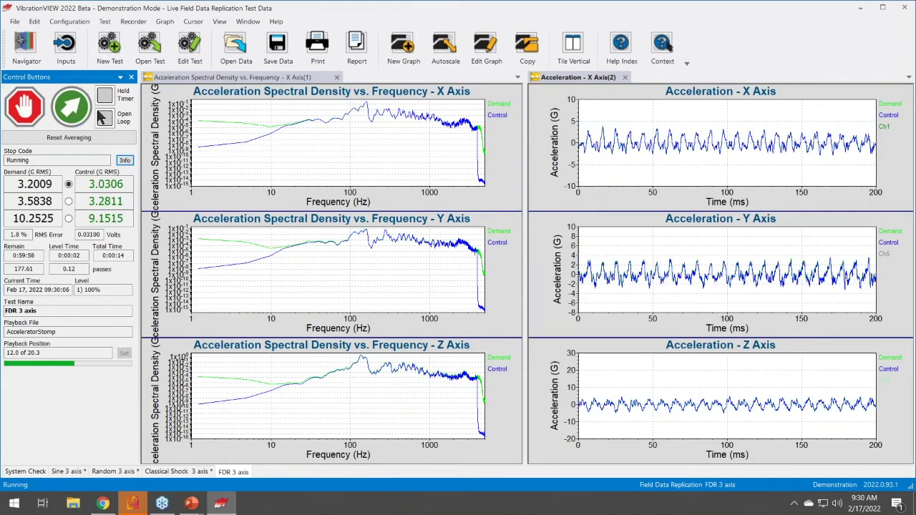
{"action": "left_click", "coordinate": [30, 118]}
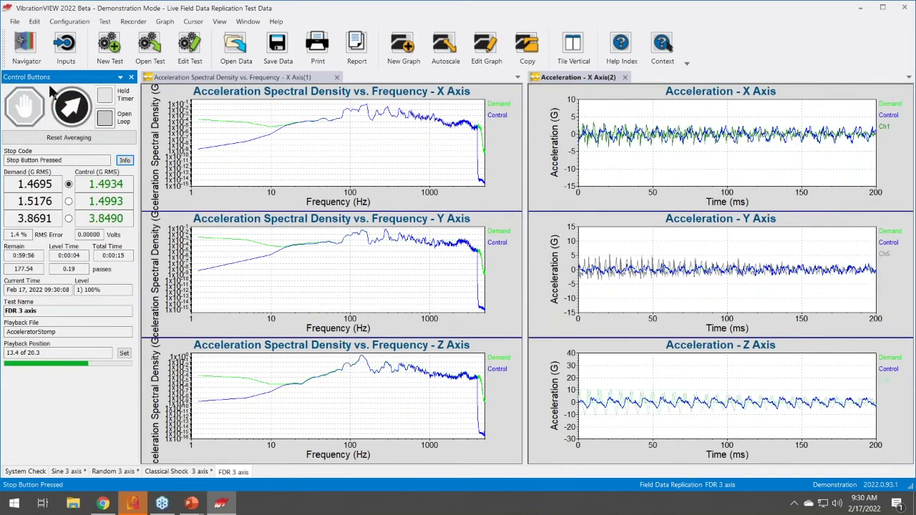
Examine the loop labels for the three axes in the output configuration and close the configuration unchanged.
{"action": "left_click", "coordinate": [70, 23]}
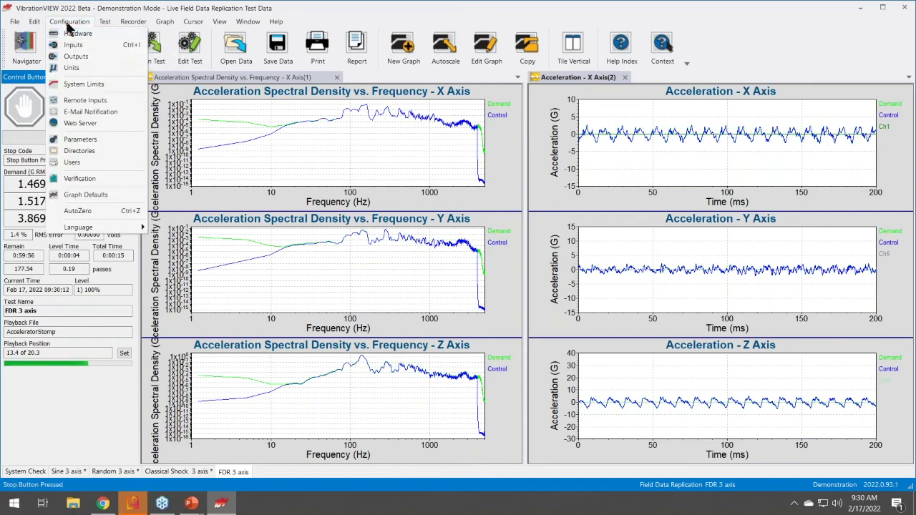
{"action": "left_click", "coordinate": [80, 140]}
{"action": "left_click", "coordinate": [351, 150]}
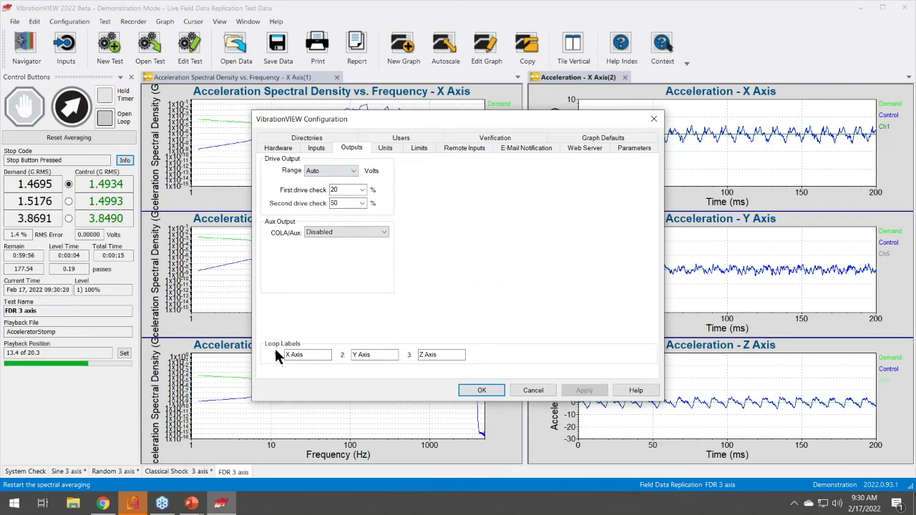
{"action": "left_click", "coordinate": [297, 355]}
{"action": "left_click_drag", "start_coordinate": [308, 356], "coordinate": [268, 353]}
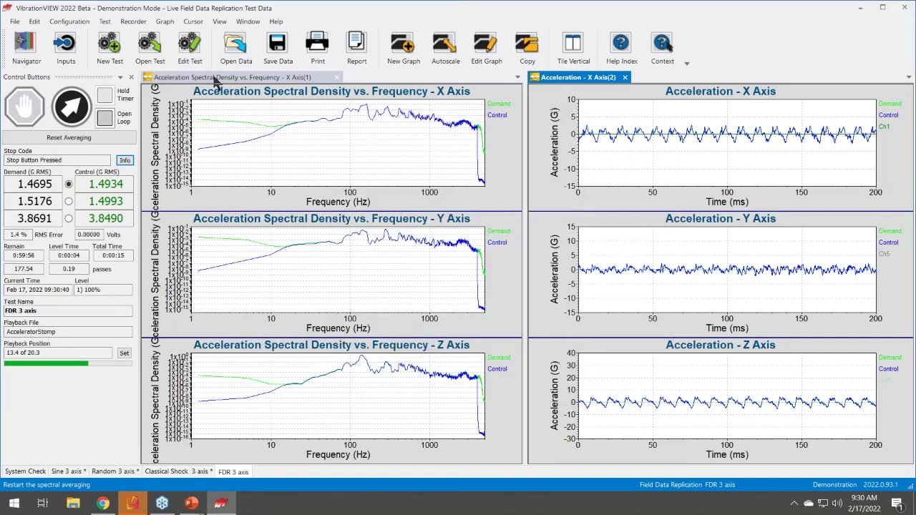
Reopen the FDR 3 axis test settings, check the axis labels offered for loop selection, and cancel the settings.
{"action": "left_click", "coordinate": [189, 45]}
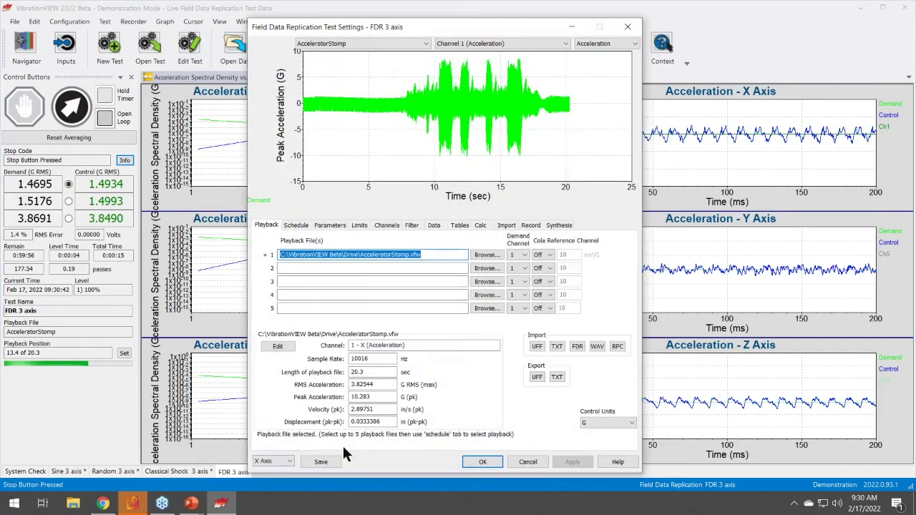
{"action": "left_click", "coordinate": [263, 462]}
{"action": "left_click", "coordinate": [276, 470]}
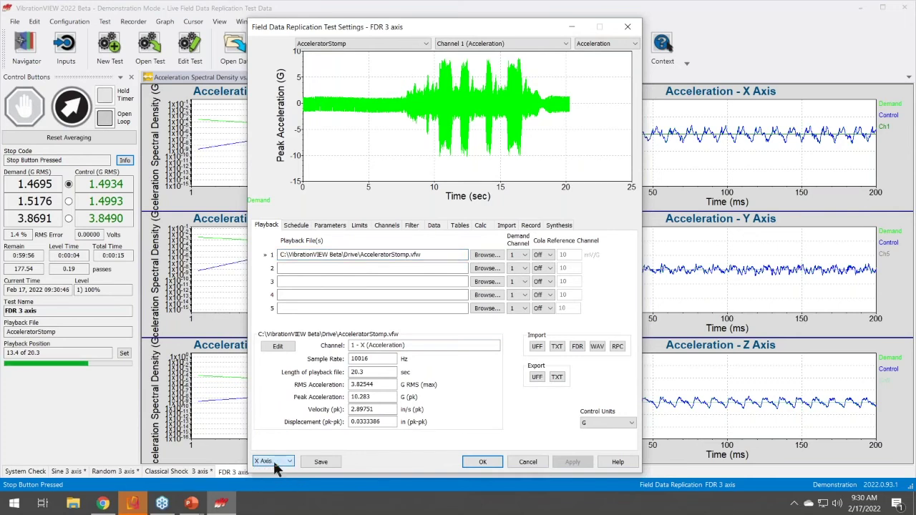
{"action": "left_click", "coordinate": [532, 465]}
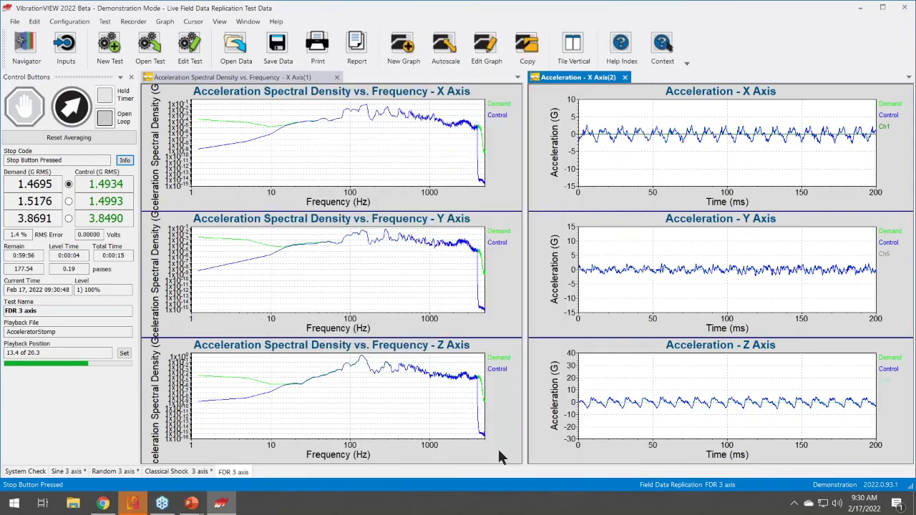